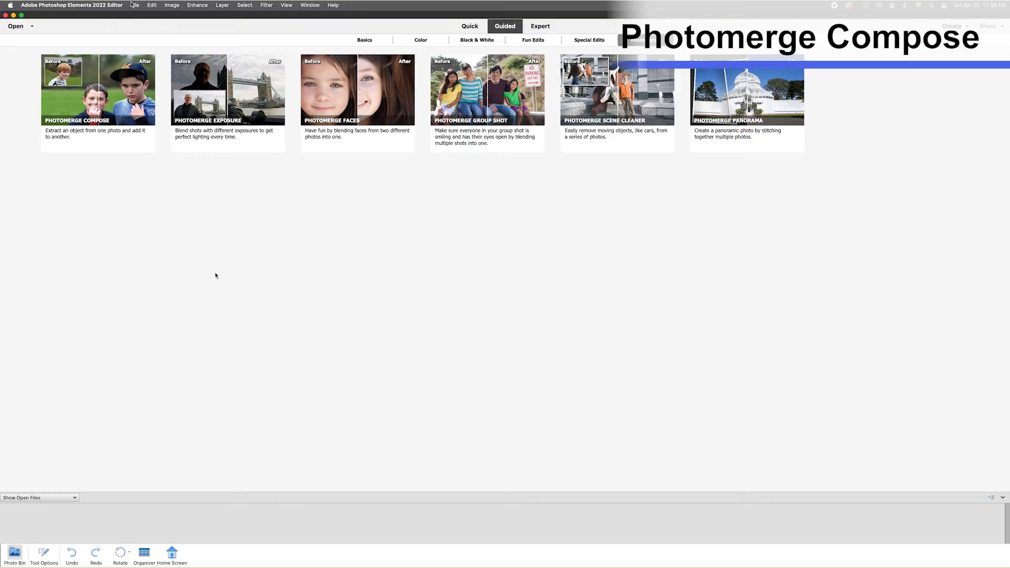
Step: Open the chipmunk photo and the squirrel photo in the editor
left_click(135, 5)
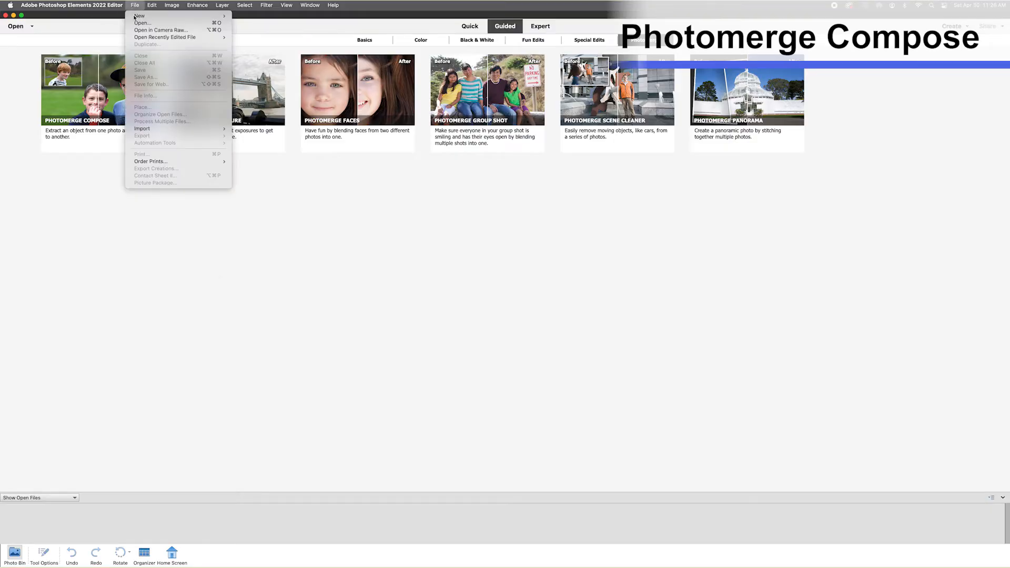
left_click(141, 23)
left_click(362, 88)
left_click(730, 418)
left_click(134, 5)
left_click(140, 23)
left_click(362, 97)
left_click(729, 417)
Step: Start the Photomerge Compose guided edit with the chipmunk photo as the source image
left_click(148, 127)
left_click_drag(52, 535, 473, 291)
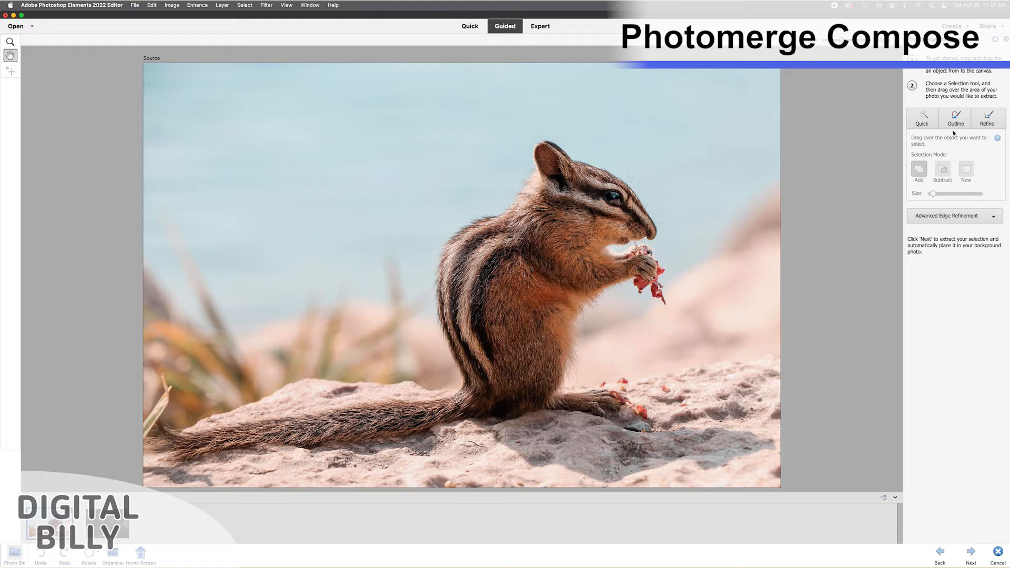
Step: Quick-select the chipmunk, subtracting excess background with an adjusted brush size, and preview the extraction on the squirrel photo
left_click(921, 118)
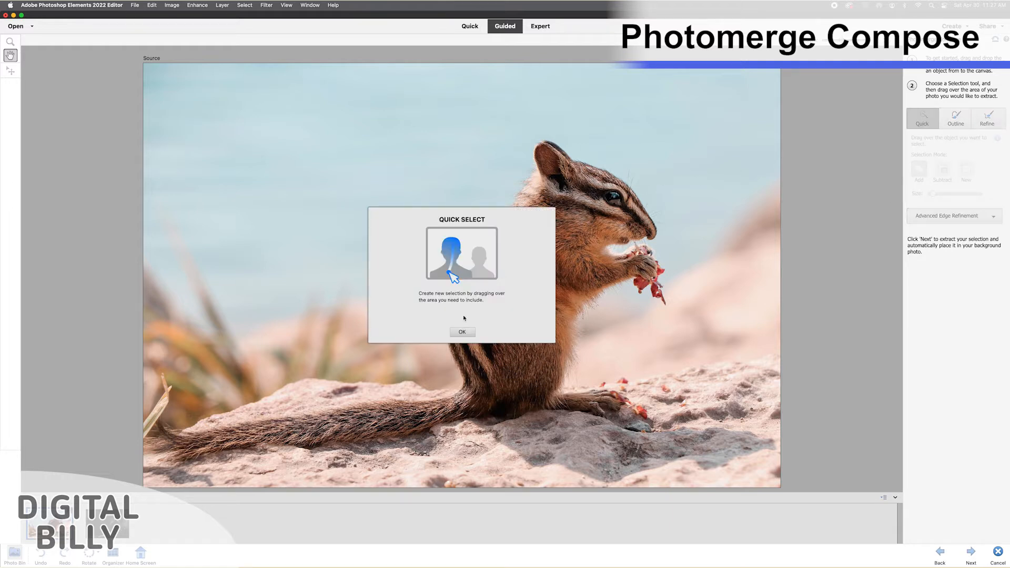
left_click(461, 332)
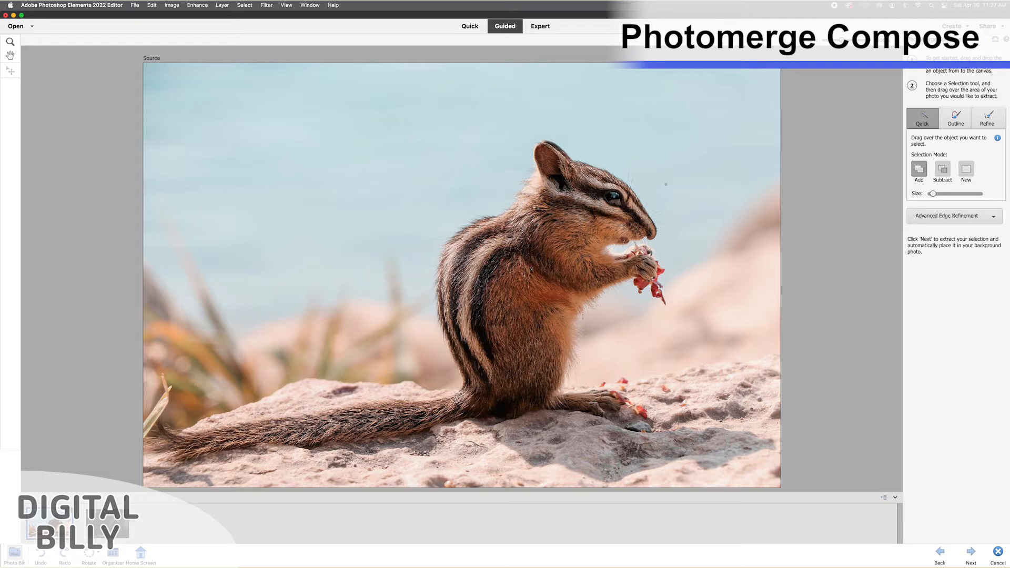
left_click_drag(932, 194, 940, 194)
left_click_drag(935, 196, 932, 196)
left_click(946, 174)
left_click(975, 553)
left_click_drag(533, 375, 346, 350)
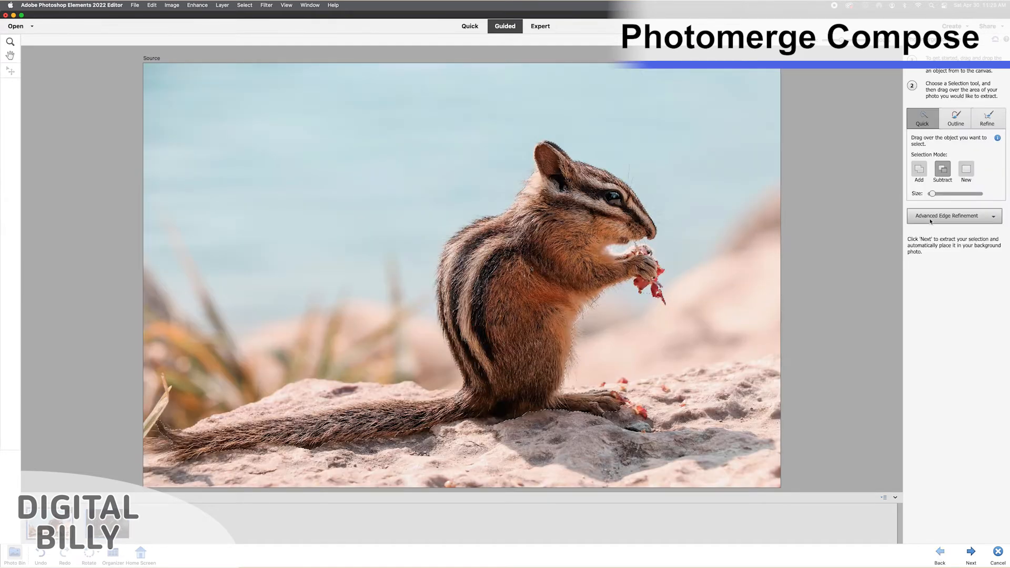
Step: Subtract leftover background with the Outline tool between the mouth and paws, around the food, under the chest and behind the neck
left_click(955, 126)
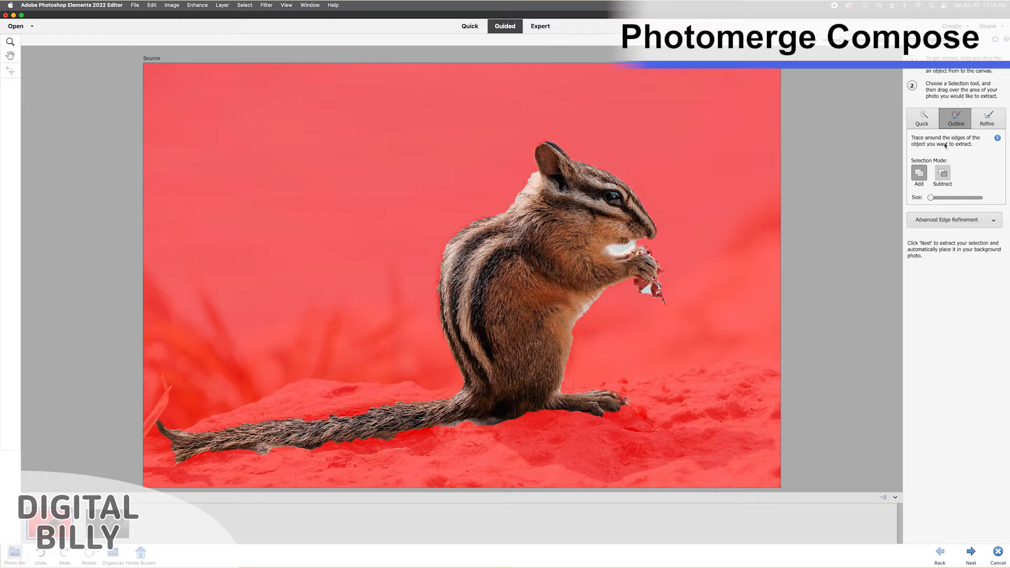
left_click(941, 173)
left_click_drag(646, 297, 645, 297)
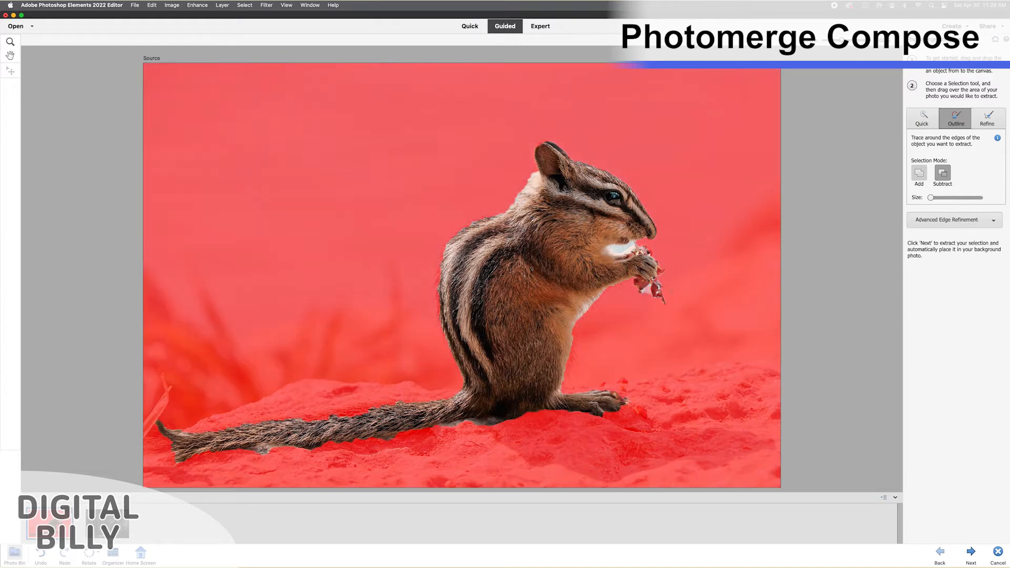
left_click(981, 221)
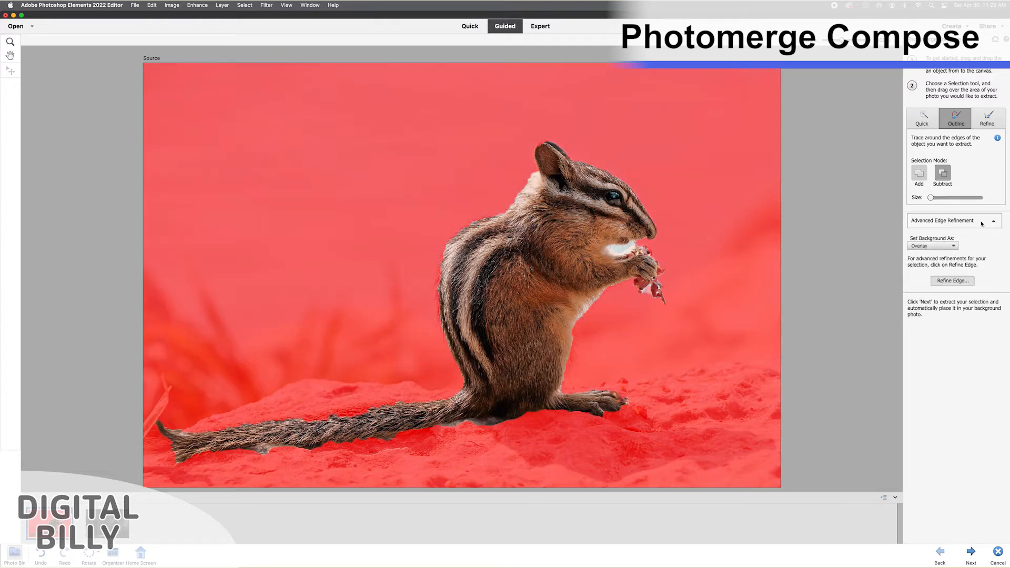
mouse_move(621, 249)
left_mouse_down()
mouse_move(630, 246)
mouse_move(612, 251)
left_mouse_up()
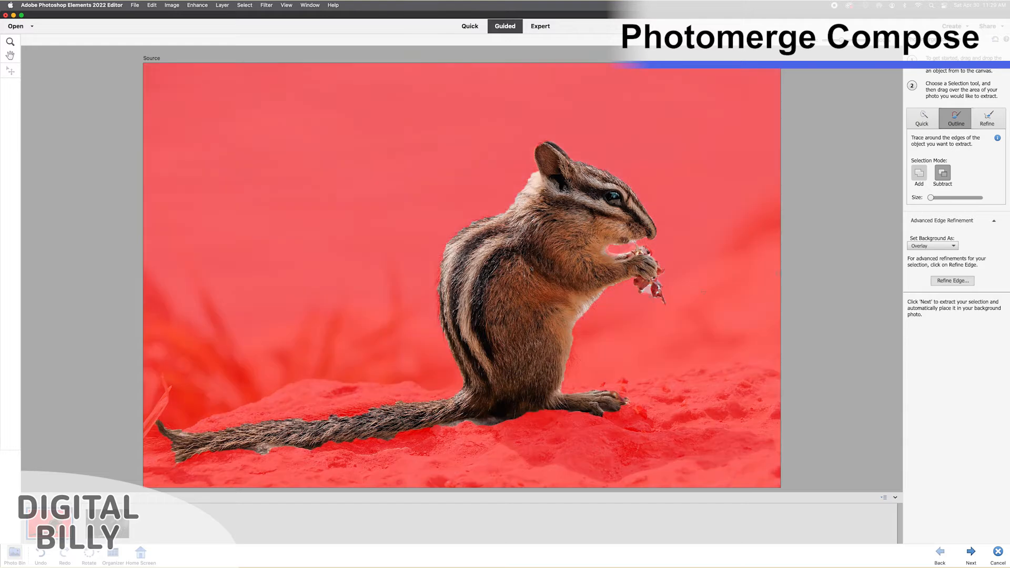
left_click_drag(649, 291, 645, 292)
left_click_drag(603, 293, 576, 333)
left_click_drag(530, 173, 521, 184)
Step: Add the edges along the underside of the chipmunk's rump and tail to the outline selection
left_click(919, 173)
left_click_drag(447, 424, 503, 424)
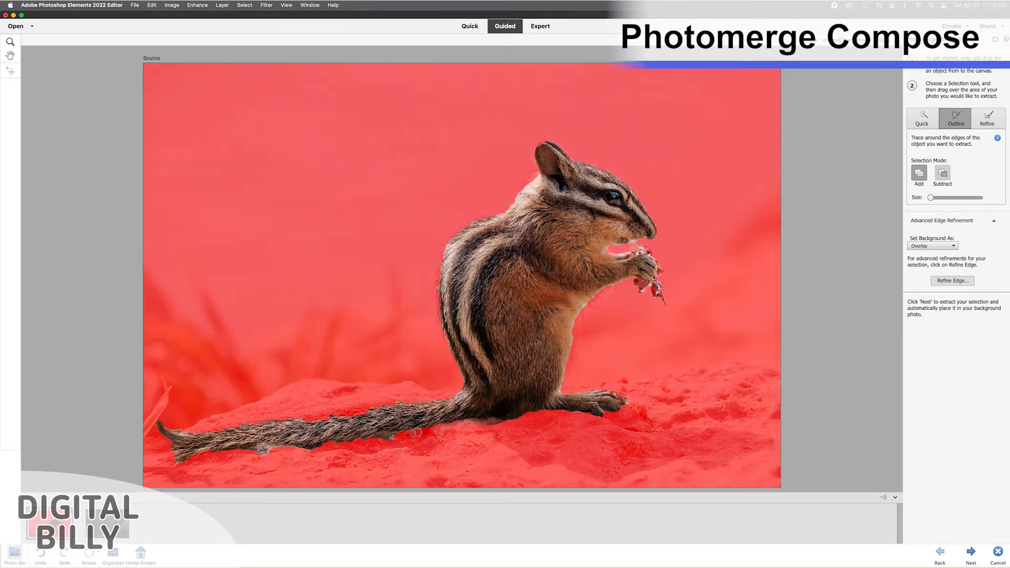
mouse_move(418, 434)
left_mouse_down()
mouse_move(246, 451)
mouse_move(270, 452)
left_mouse_up()
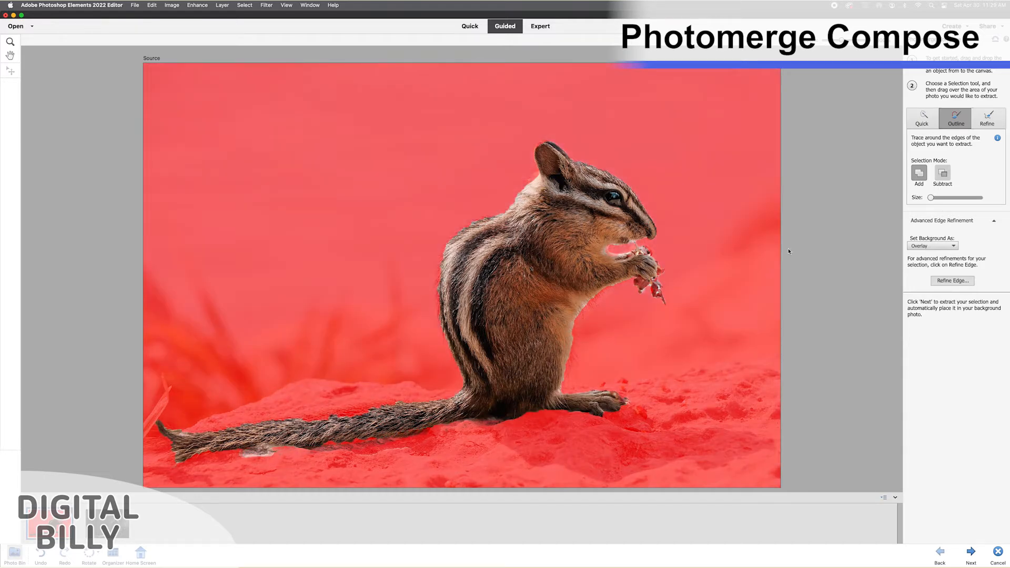
mouse_move(169, 452)
left_mouse_down()
mouse_move(210, 455)
mouse_move(166, 461)
mouse_move(185, 464)
mouse_move(277, 450)
mouse_move(248, 455)
mouse_move(283, 451)
left_mouse_up()
left_click_drag(255, 450, 279, 449)
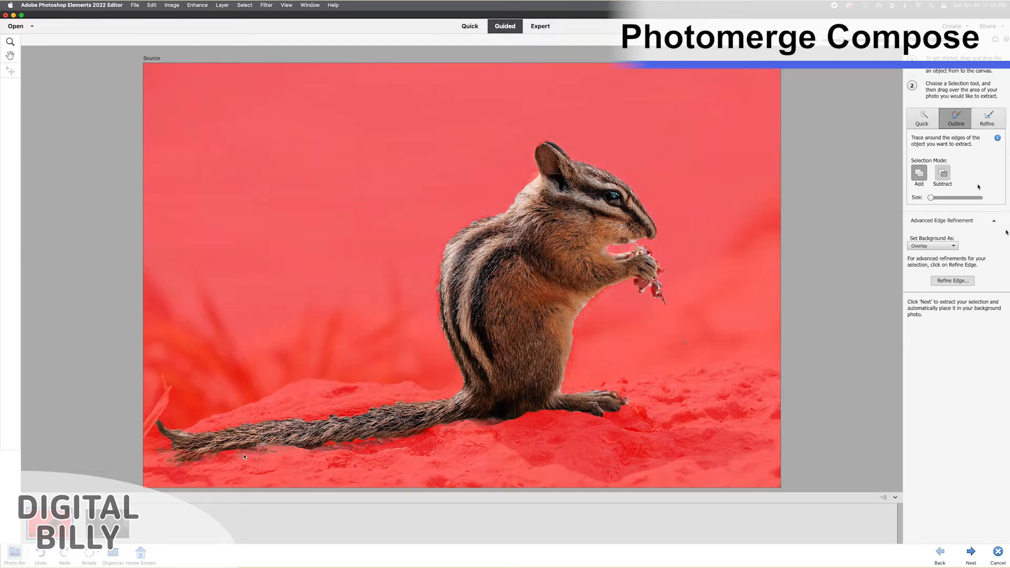
Step: Subtract strips along the middle of the tail from the outline selection, and add back a patch near the tail's base
left_click(942, 173)
left_click_drag(334, 415, 387, 408)
mouse_move(289, 423)
left_mouse_down()
mouse_move(401, 407)
mouse_move(368, 420)
left_mouse_up()
mouse_move(368, 421)
left_mouse_down()
mouse_move(294, 429)
mouse_move(343, 441)
mouse_move(414, 429)
left_mouse_up()
mouse_move(409, 428)
left_mouse_down()
mouse_move(328, 426)
mouse_move(366, 422)
mouse_move(308, 428)
left_mouse_up()
left_click(919, 173)
mouse_move(379, 421)
left_mouse_down()
mouse_move(364, 439)
mouse_move(419, 427)
left_mouse_up()
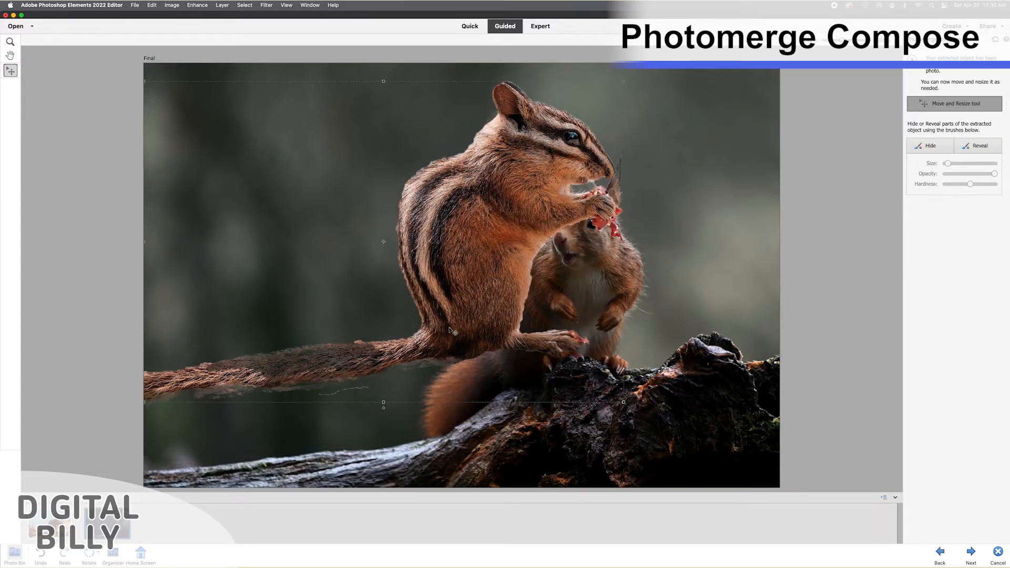
Step: Try out the extracted chipmunk on the squirrel photo and rework its tail selection with the Quick tool
left_click_drag(403, 331, 444, 349)
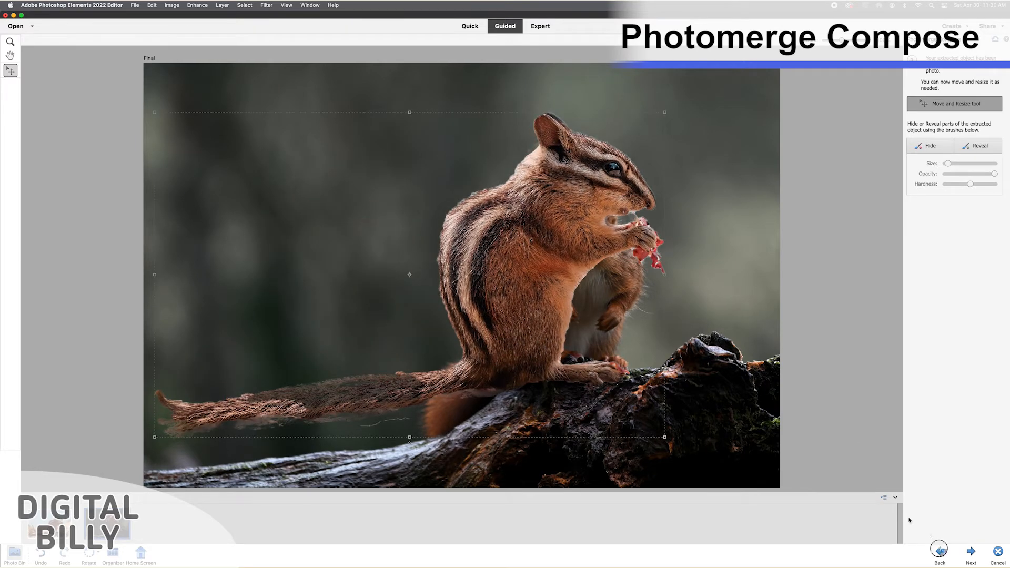
left_click(940, 552)
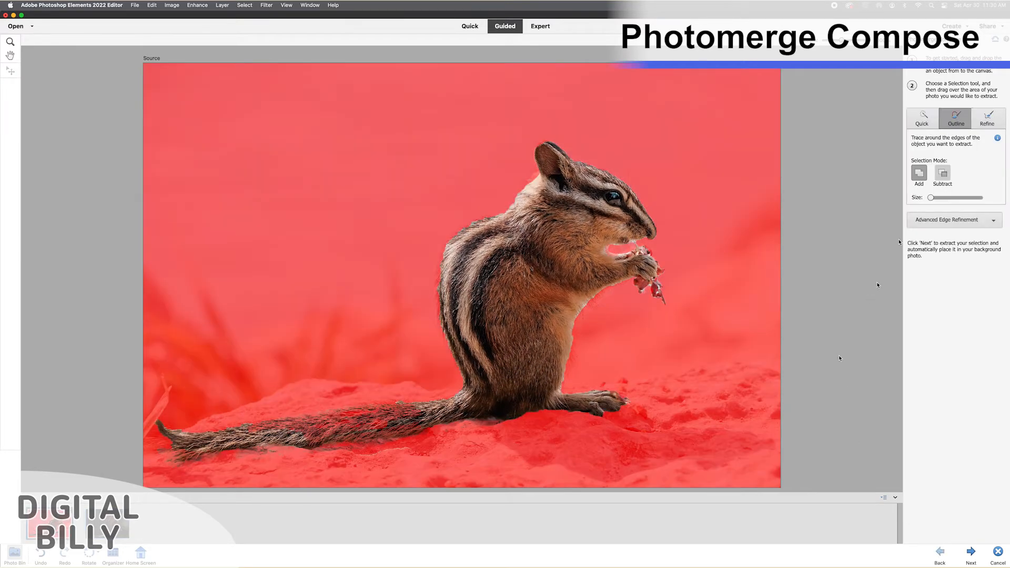
left_click(930, 124)
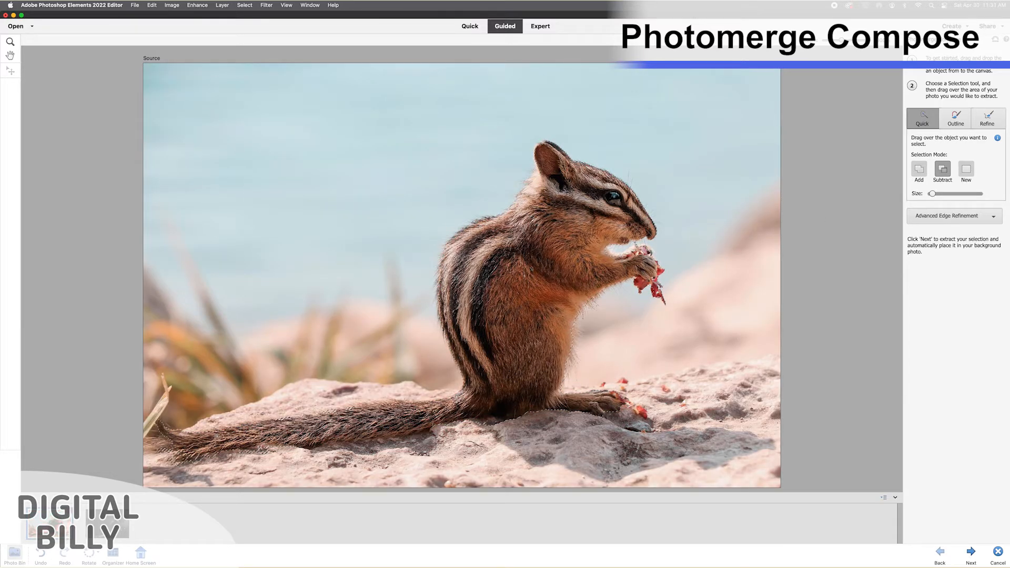
left_click(971, 552)
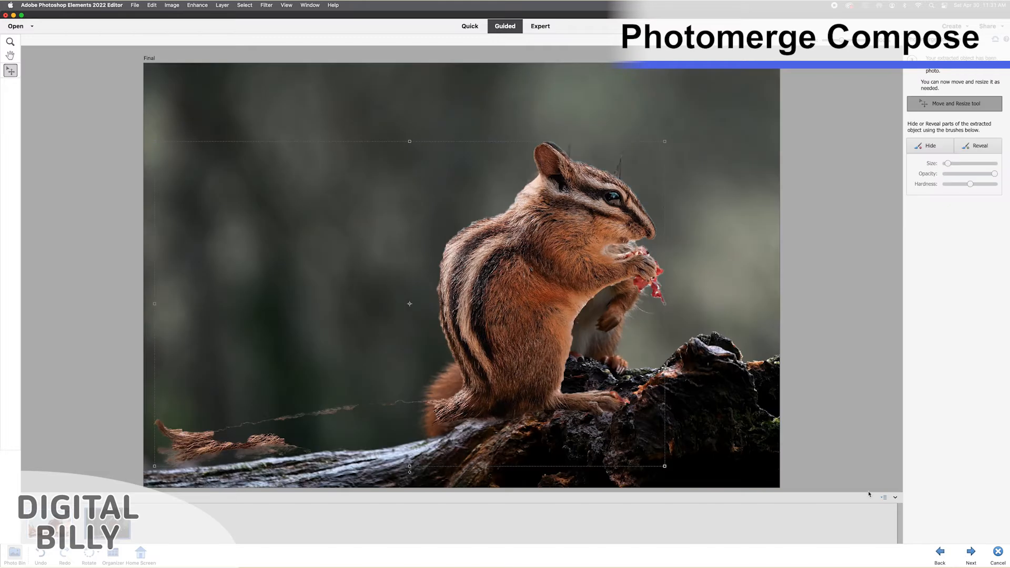
mouse_move(523, 353)
left_mouse_down()
mouse_move(474, 315)
mouse_move(514, 332)
mouse_move(442, 312)
mouse_move(526, 339)
left_mouse_up()
left_click(939, 552)
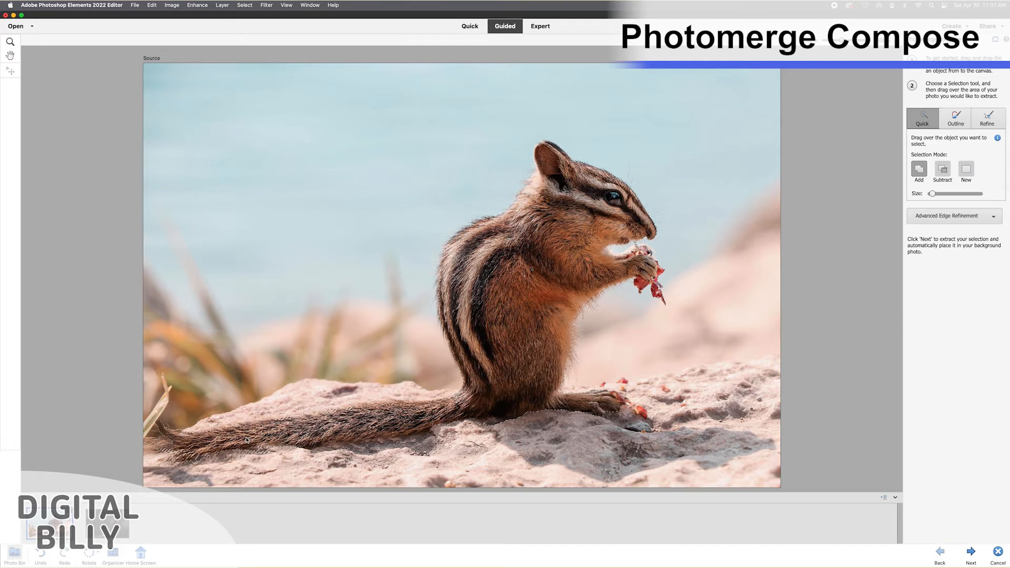
Step: Rework the selection around the tail and its base using the Outline tool's Add and Subtract modes
left_click(971, 552)
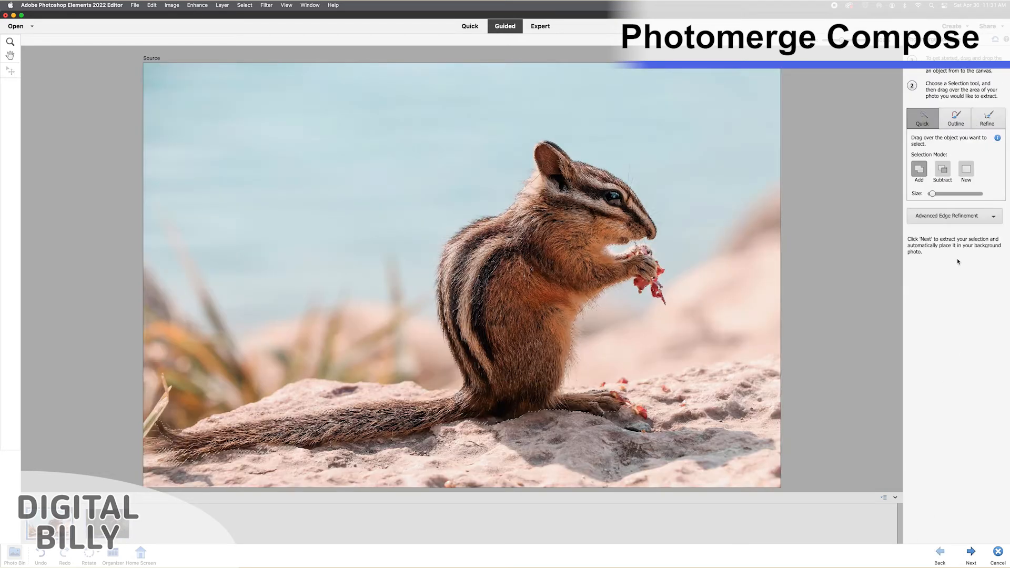
left_click(959, 124)
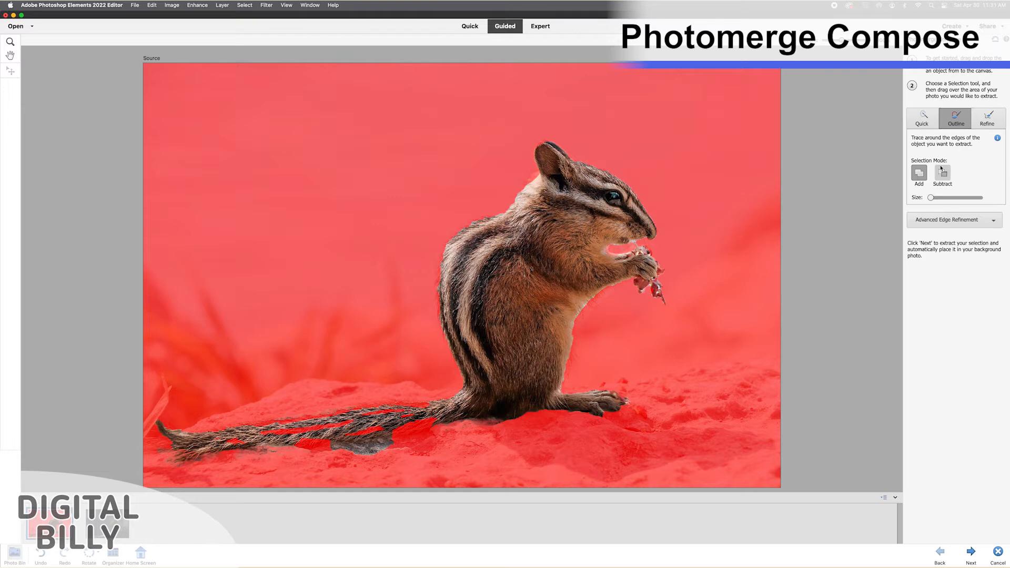
mouse_move(415, 423)
left_mouse_down()
mouse_move(435, 421)
mouse_move(243, 430)
mouse_move(469, 413)
left_mouse_up()
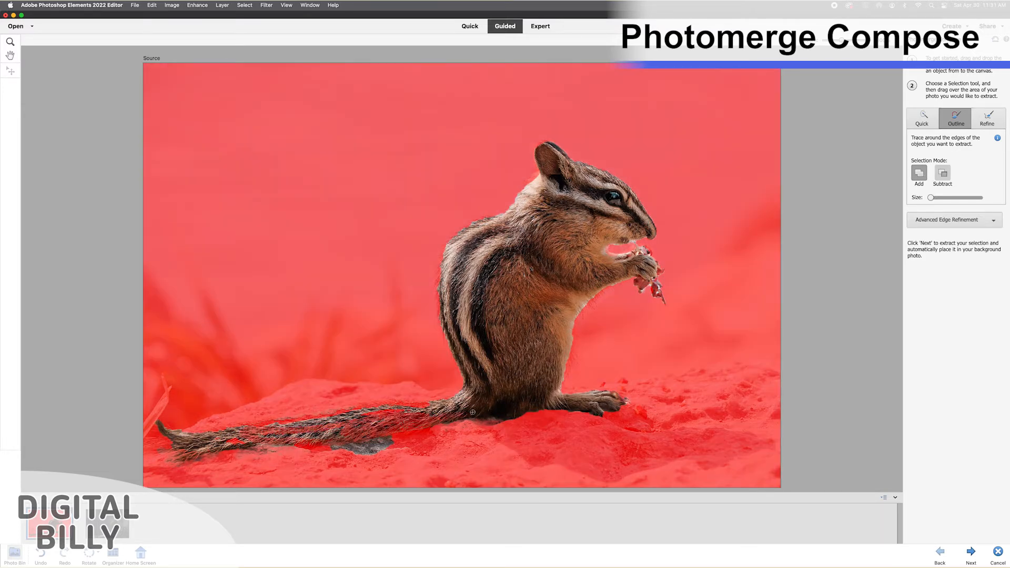
left_click(943, 173)
left_click_drag(336, 426, 493, 410)
mouse_move(387, 420)
left_mouse_down()
mouse_move(526, 337)
mouse_move(525, 326)
mouse_move(511, 366)
mouse_move(462, 409)
left_mouse_up()
left_click(919, 173)
left_click_drag(509, 380, 456, 413)
Step: Refine the selection edge with Smooth 51, Feather 4.5 px and Contrast 20%
left_click(974, 221)
left_click(961, 285)
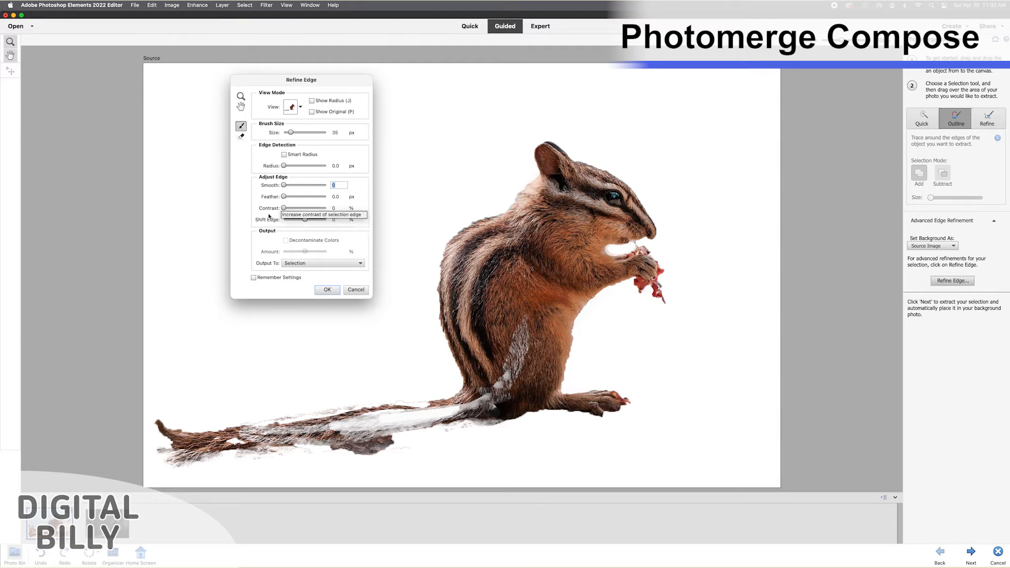
left_click_drag(284, 185, 293, 210)
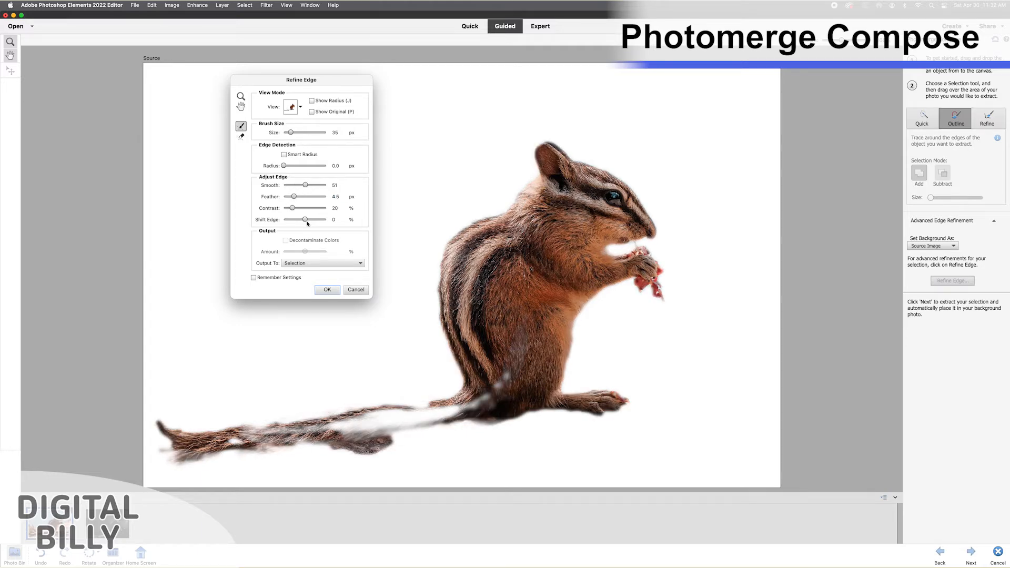
left_click(327, 289)
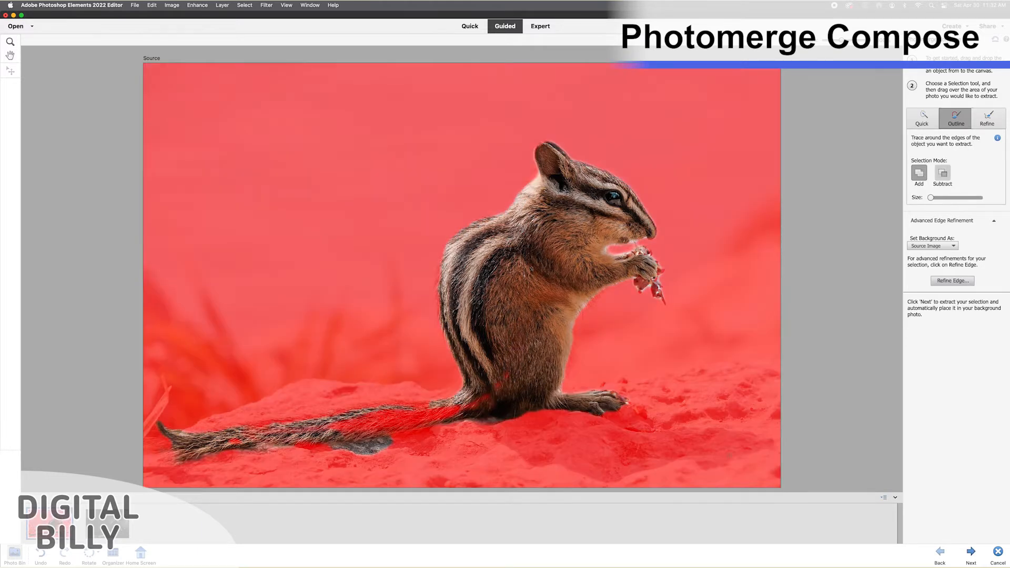
Step: Extract the chipmunk into the squirrel photo and place it on the log, to the left of the squirrel
left_click(966, 548)
left_click_drag(461, 348, 373, 326)
left_click_drag(272, 378, 280, 381)
left_click_drag(169, 410, 278, 379)
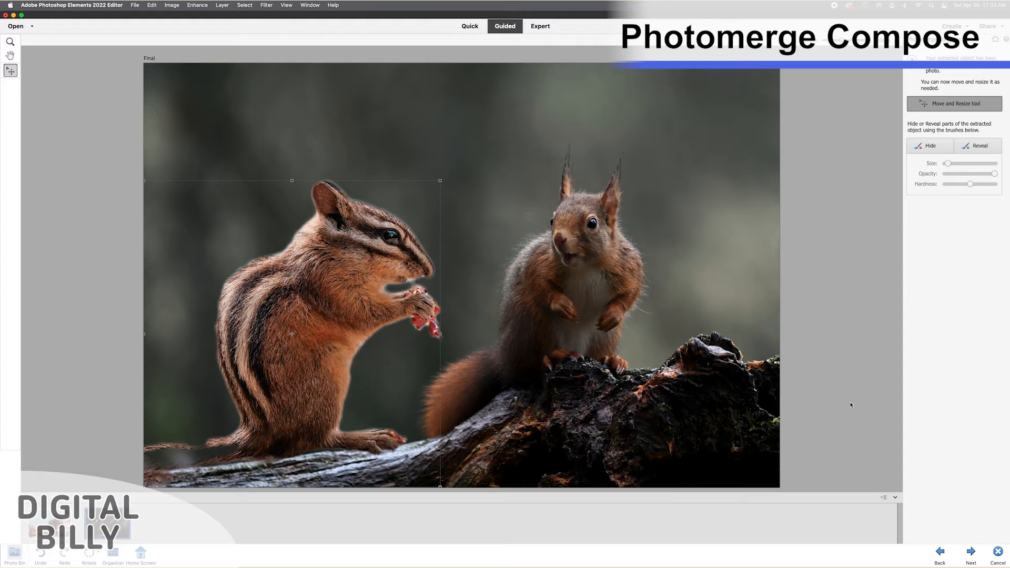
Step: Restore the chipmunk's missing tail on the log with an enlarged Reveal brush
left_click(979, 146)
mouse_move(198, 457)
left_mouse_down()
mouse_move(155, 452)
mouse_move(231, 450)
left_mouse_up()
left_click_drag(947, 163, 953, 163)
mouse_move(207, 447)
left_mouse_down()
mouse_move(152, 465)
mouse_move(274, 457)
left_mouse_up()
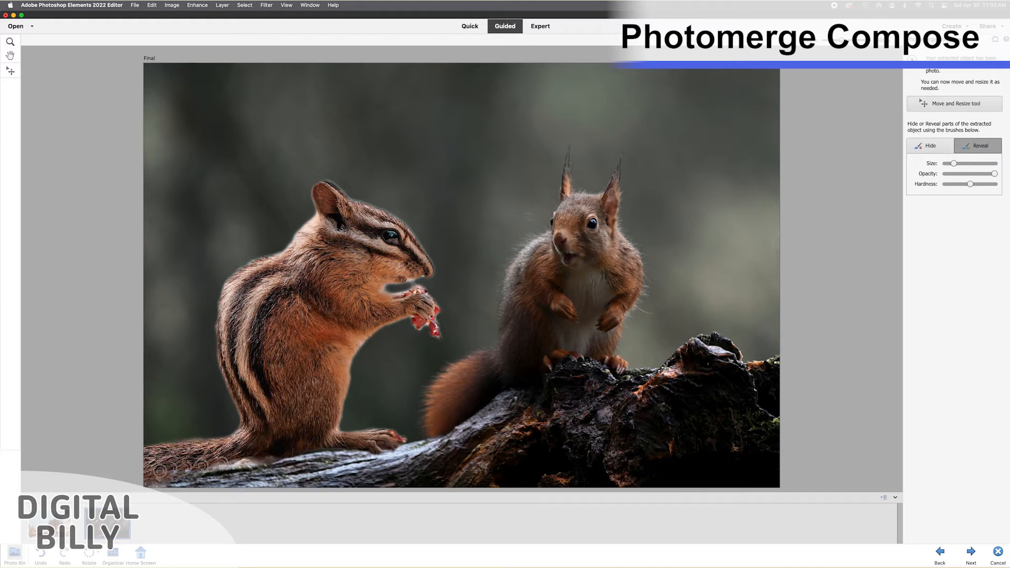
left_click(966, 552)
Step: Hide the stray rock along the tail's lower edge using a smaller, slightly softer Hide brush
left_click(929, 146)
left_click_drag(954, 163, 951, 164)
left_click(969, 184)
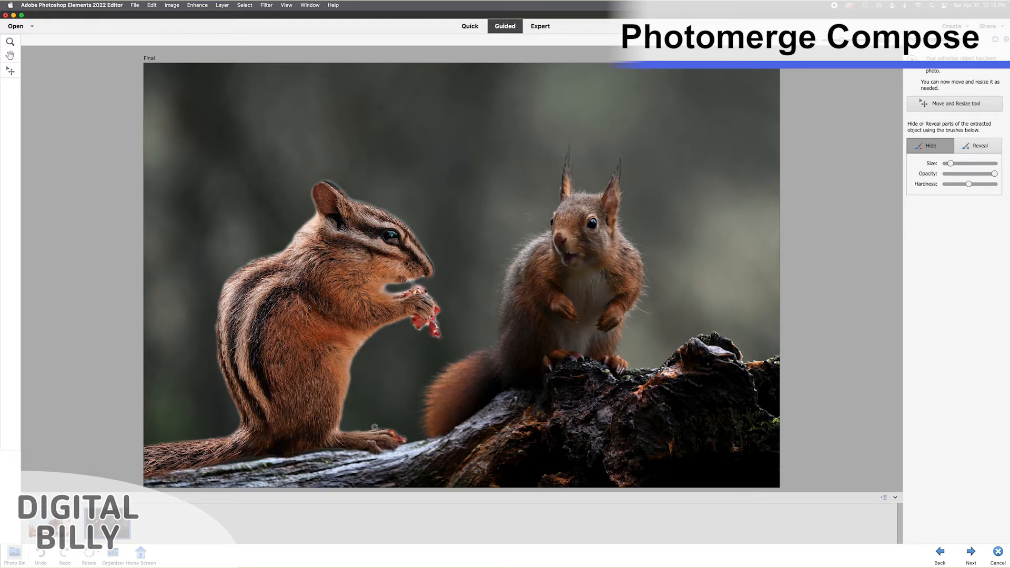
Step: Hide the pale halo around the chipmunk's head, mouth, paws and food with the Hide brush
key("super+equal")
mouse_move(332, 298)
left_mouse_down()
mouse_move(323, 303)
mouse_move(384, 293)
mouse_move(400, 307)
left_mouse_up()
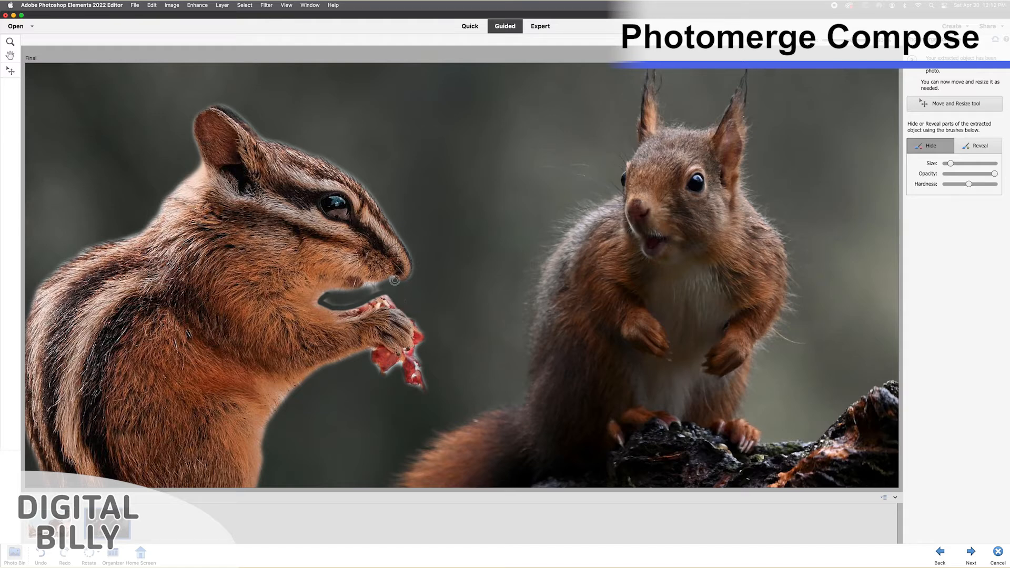
key("super+z")
mouse_move(378, 281)
left_mouse_down()
mouse_move(326, 301)
mouse_move(349, 303)
mouse_move(392, 281)
mouse_move(363, 288)
left_mouse_up()
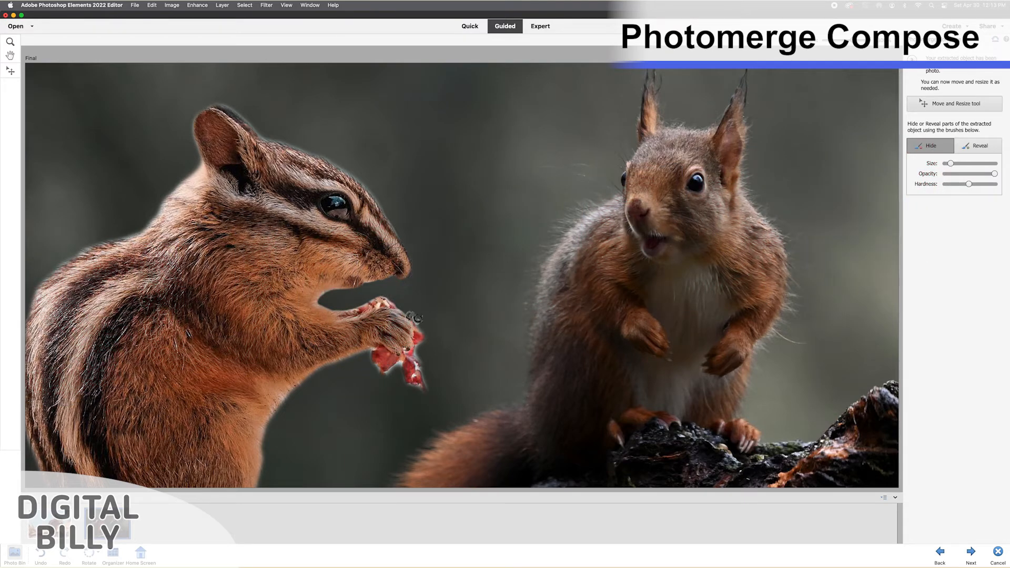
mouse_move(417, 349)
left_mouse_down()
mouse_move(425, 383)
mouse_move(403, 384)
mouse_move(422, 393)
mouse_move(400, 362)
mouse_move(383, 374)
mouse_move(366, 352)
left_mouse_up()
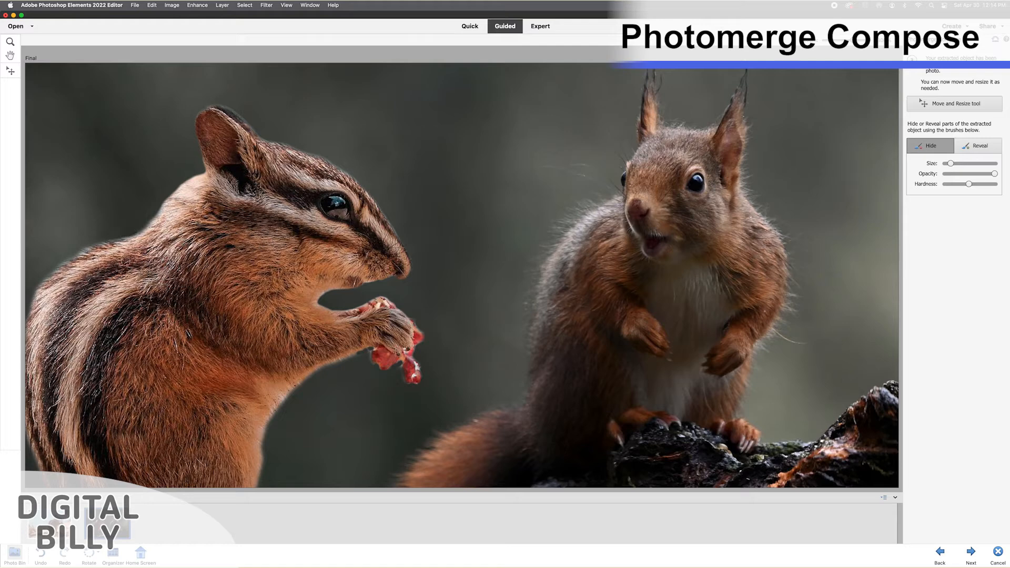
Step: Hide the remaining halo around the chipmunk's belly, foot and back
left_click_drag(123, 295, 216, 178)
left_click_drag(214, 220, 225, 169)
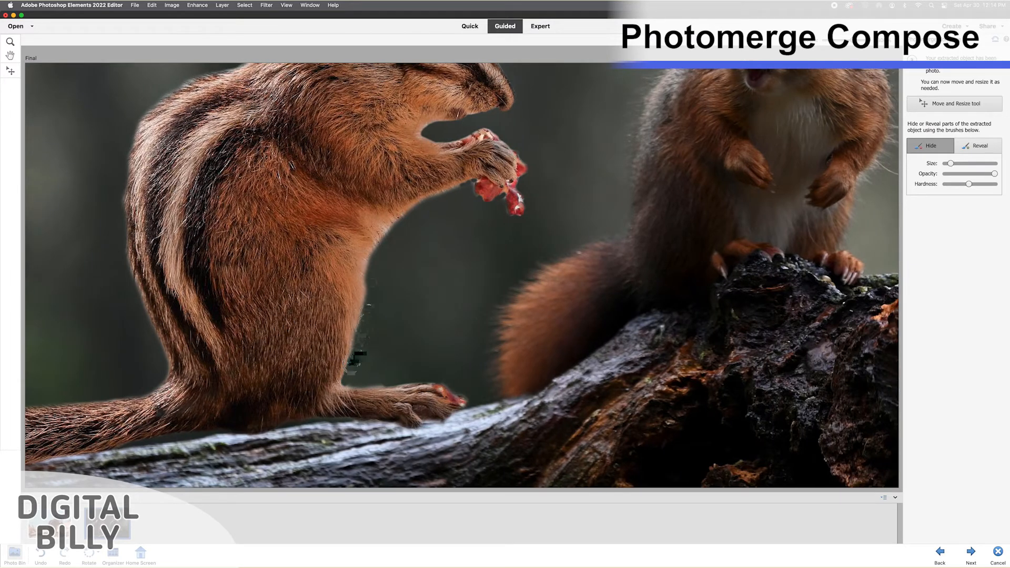
mouse_move(397, 381)
left_mouse_down()
mouse_move(442, 384)
mouse_move(465, 400)
left_mouse_up()
left_click_drag(160, 376, 123, 236)
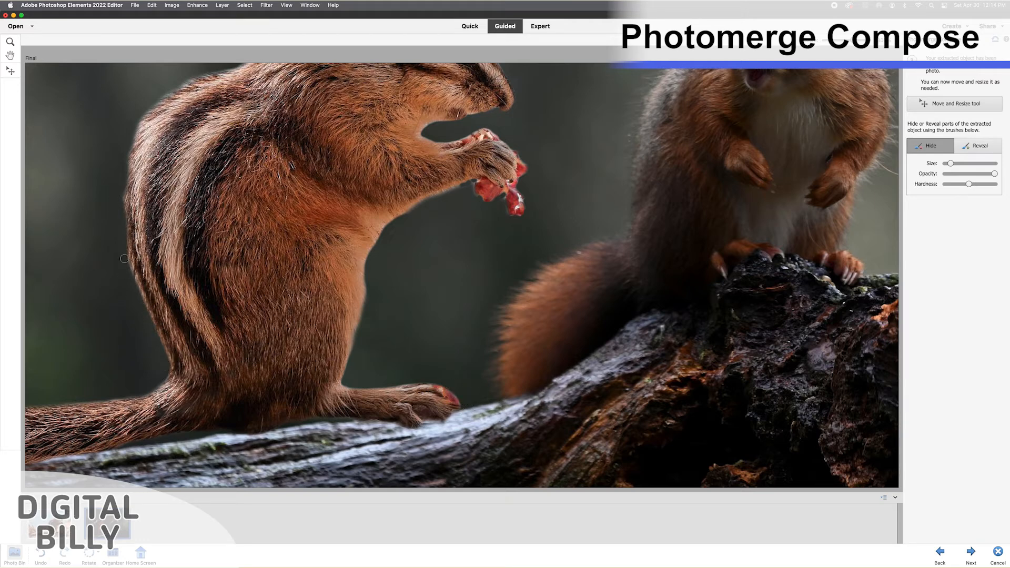
scroll(126, 252, "up", 4)
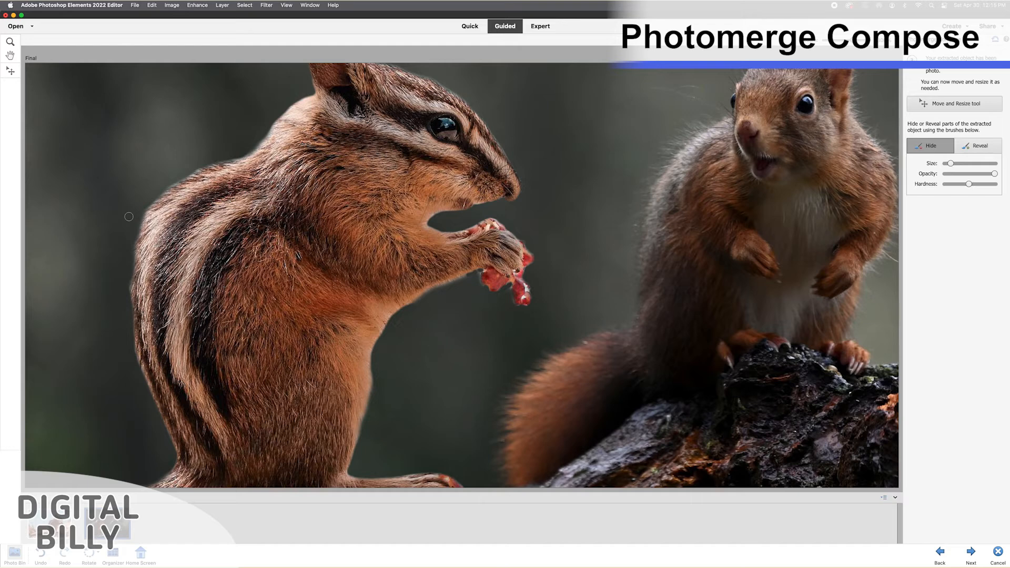
Step: Proceed to color matching, slightly lowering the chipmunk's Saturation and raising its Contrast and Luminance
key("super+minus")
key("super+minus")
key("super+equal")
key("super+minus")
left_click(974, 552)
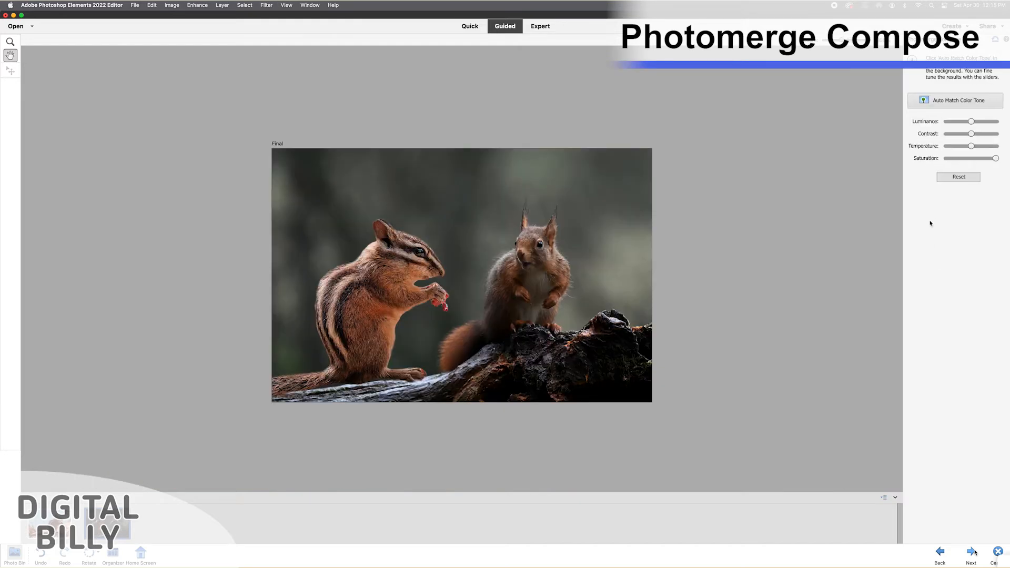
left_click_drag(994, 160, 979, 122)
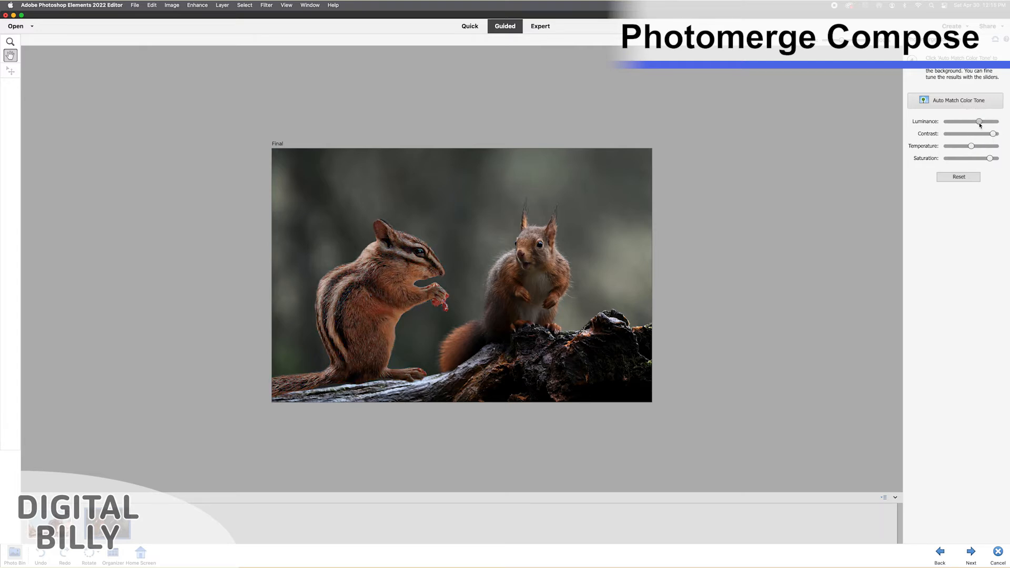
Step: Finish the chipmunk composite, continue editing it in Expert mode, and select the chipmunk layer
left_click(970, 552)
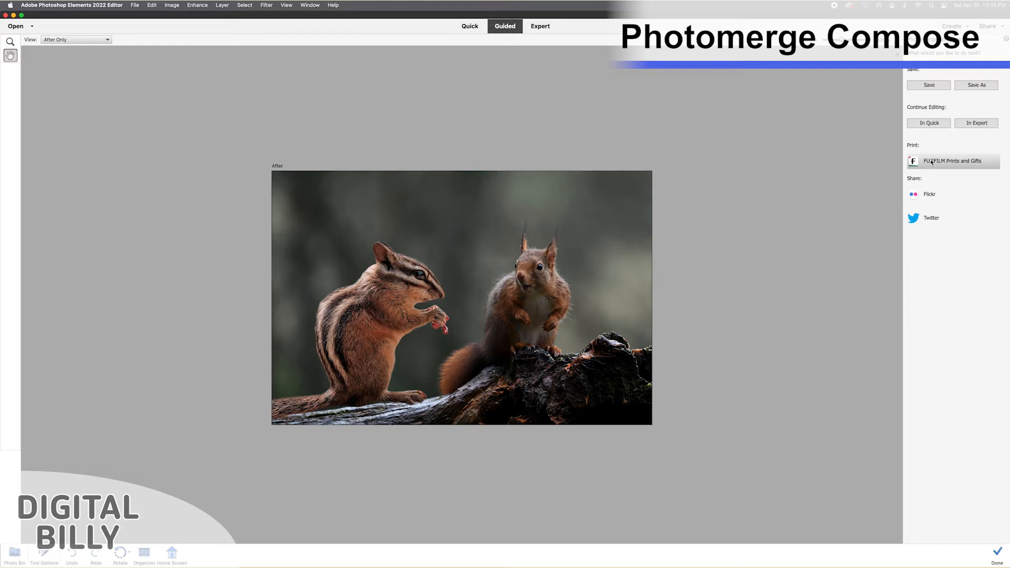
left_click(977, 122)
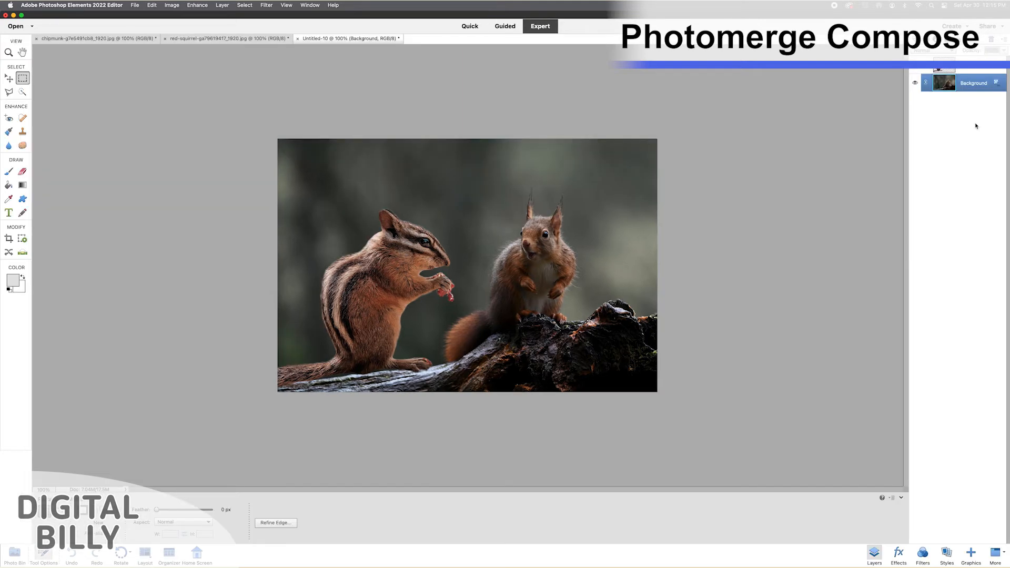
left_click(958, 67)
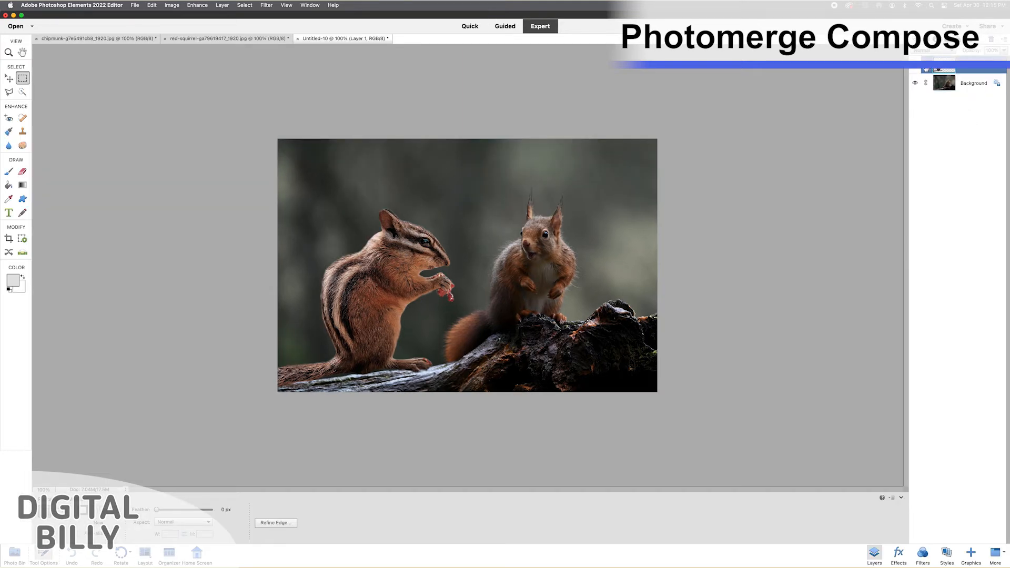
Step: Toggle the visibility of the chipmunk and Background layers to inspect each one on its own
left_click(915, 67)
left_click(915, 67)
left_click(915, 84)
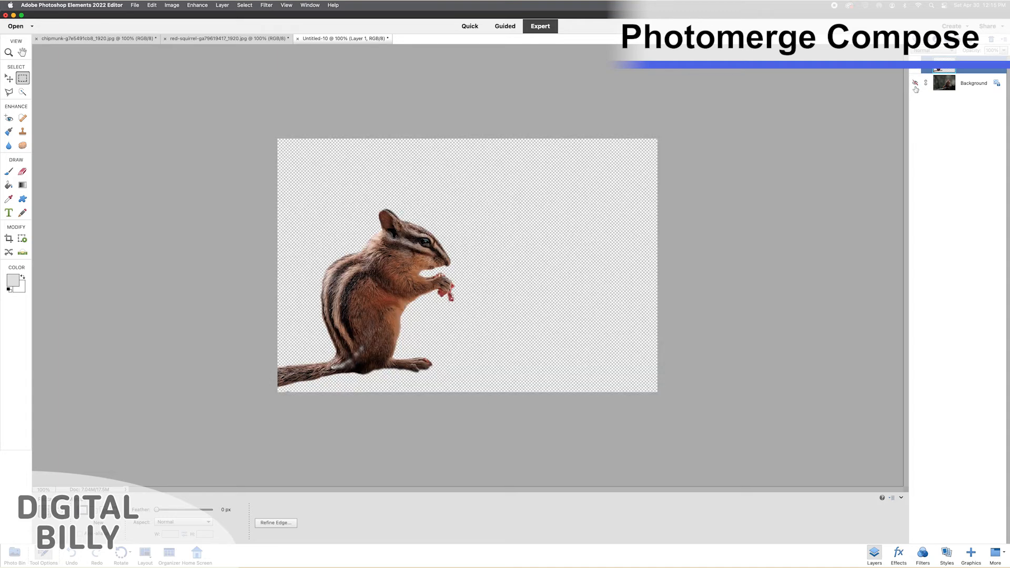
left_click(915, 84)
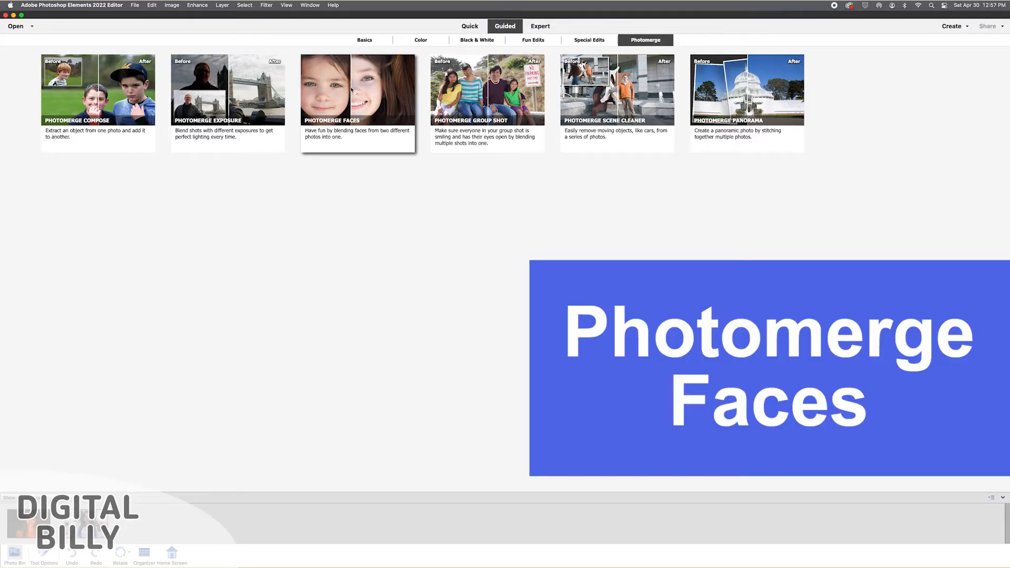
Step: Start Photomerge Faces and align the two portraits with markers on the eyes and mouth
left_click(351, 89)
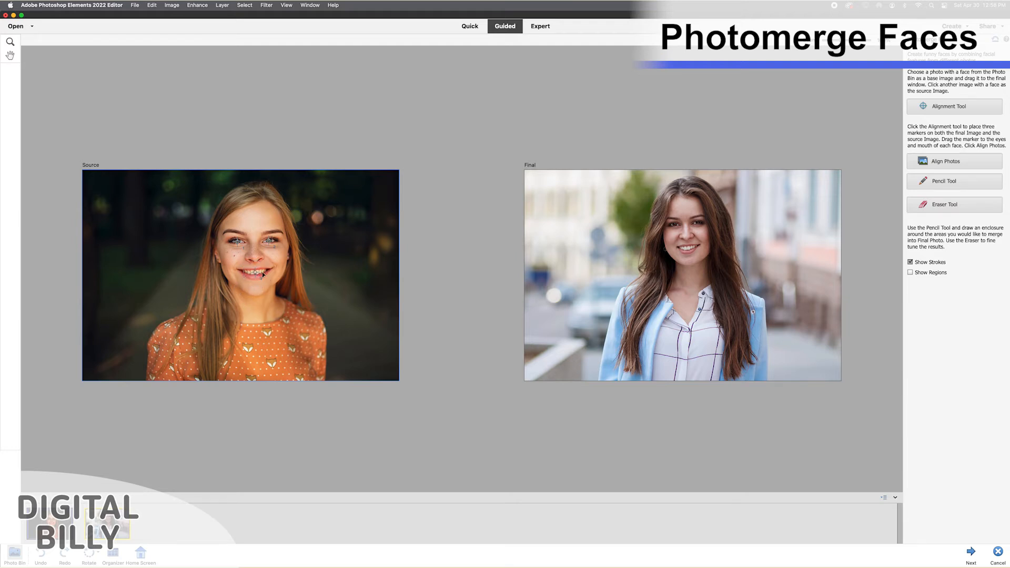
left_click_drag(650, 254, 676, 225)
mouse_move(714, 254)
left_mouse_down()
mouse_move(715, 238)
mouse_move(698, 225)
left_mouse_up()
mouse_move(682, 296)
left_mouse_down()
mouse_move(676, 263)
mouse_move(686, 250)
left_mouse_up()
left_click(920, 165)
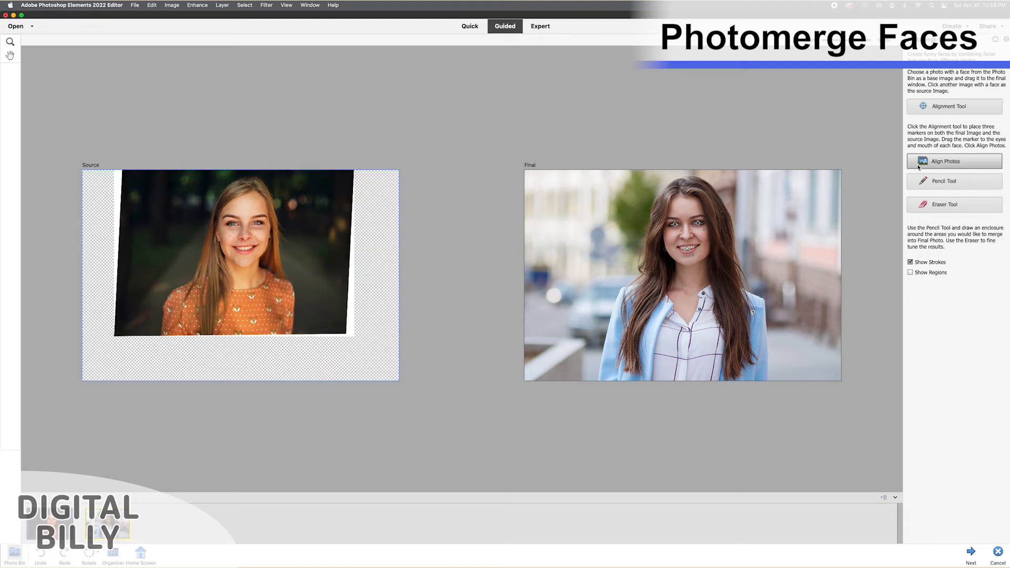
Step: Outline the source woman's eyes, nose and mouth with the Pencil Tool, and slightly reduce the Eraser Tool size
left_click(922, 181)
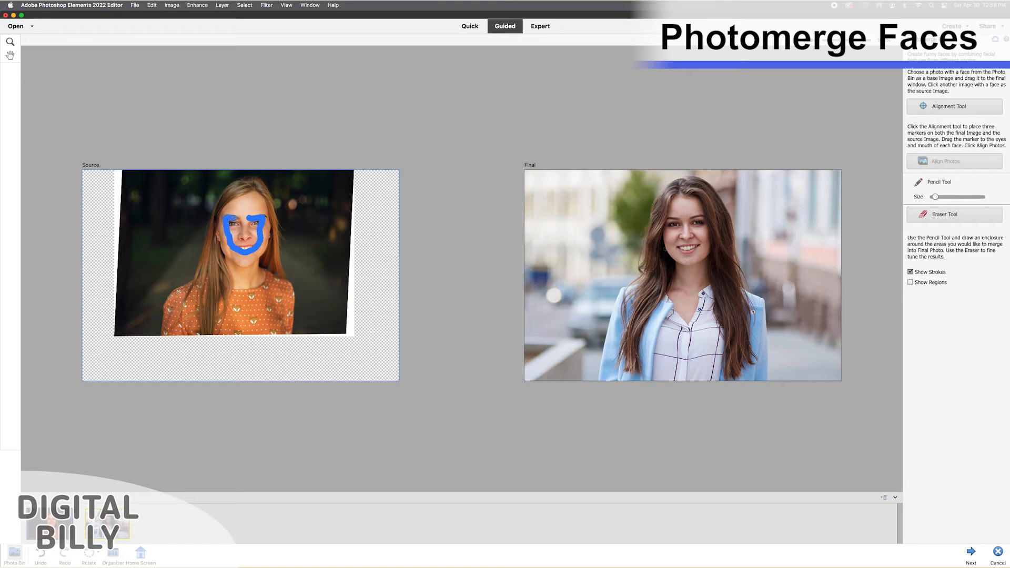
left_click_drag(249, 218, 255, 217)
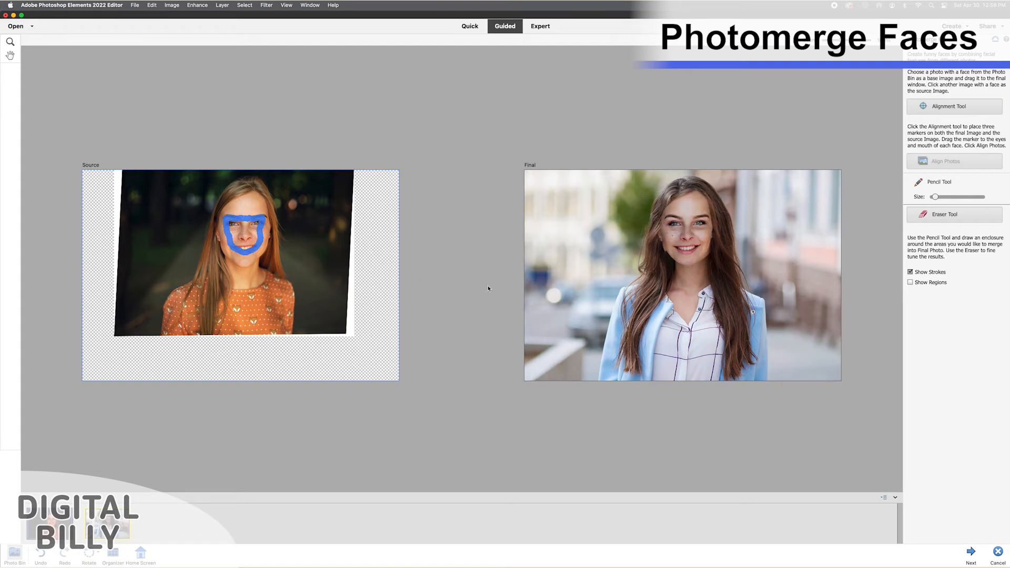
left_click(910, 214)
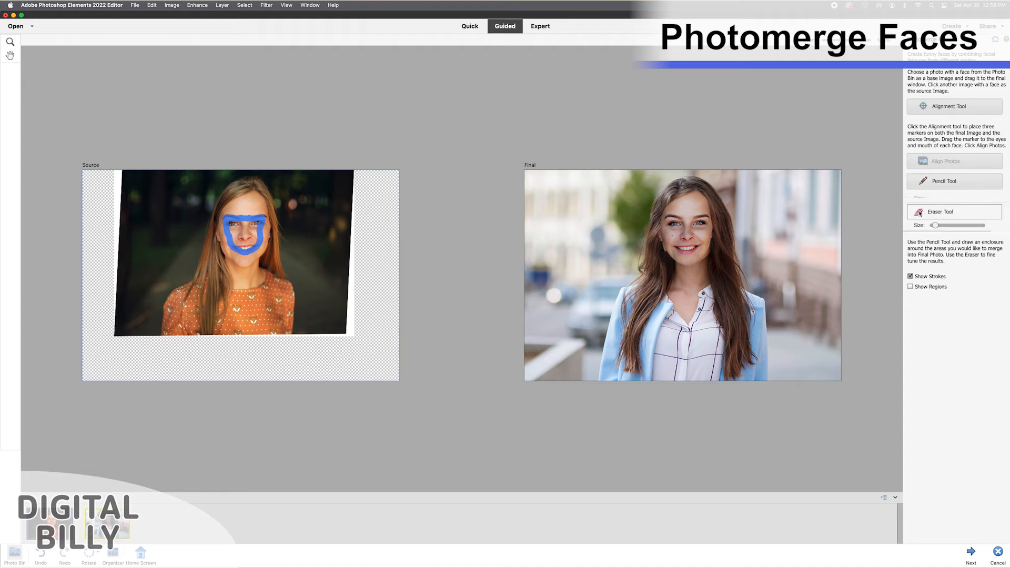
left_click(933, 221)
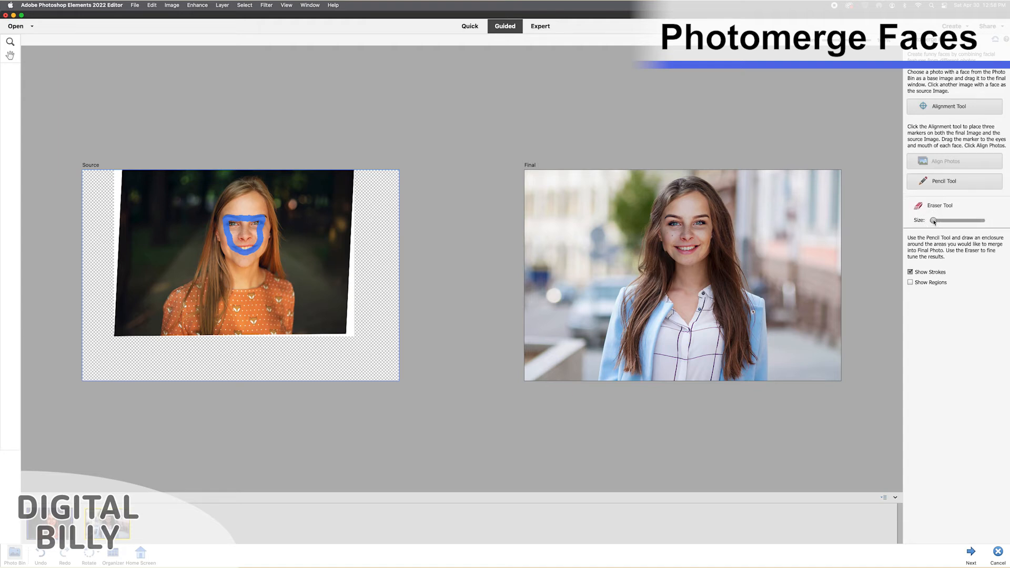
left_click(934, 220)
Step: Finish the face merge, continue in Expert mode, and compare the merged layers by toggling their visibility
left_click(969, 552)
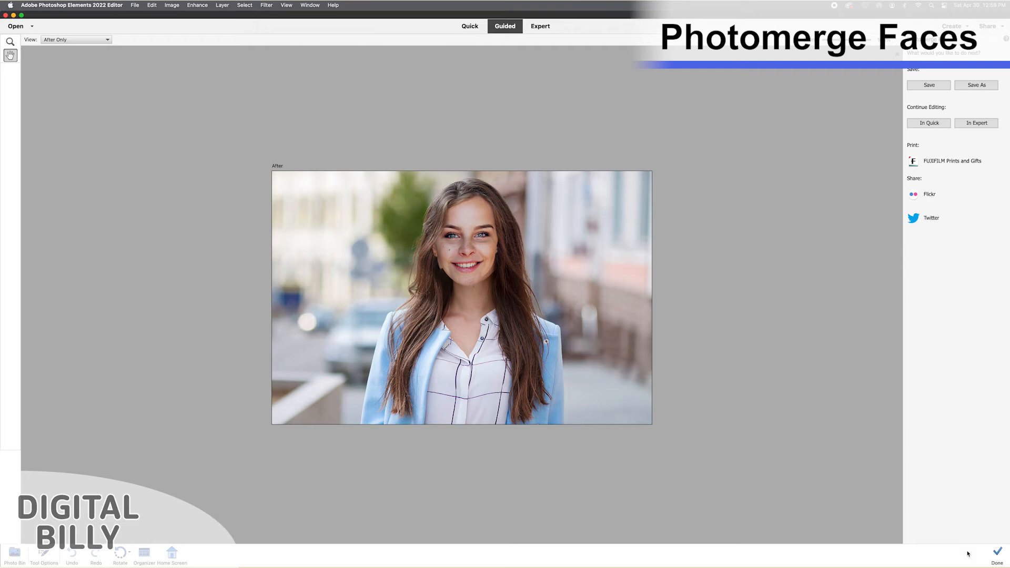
scroll(462, 298, "up", 6)
scroll(462, 298, "down", 2)
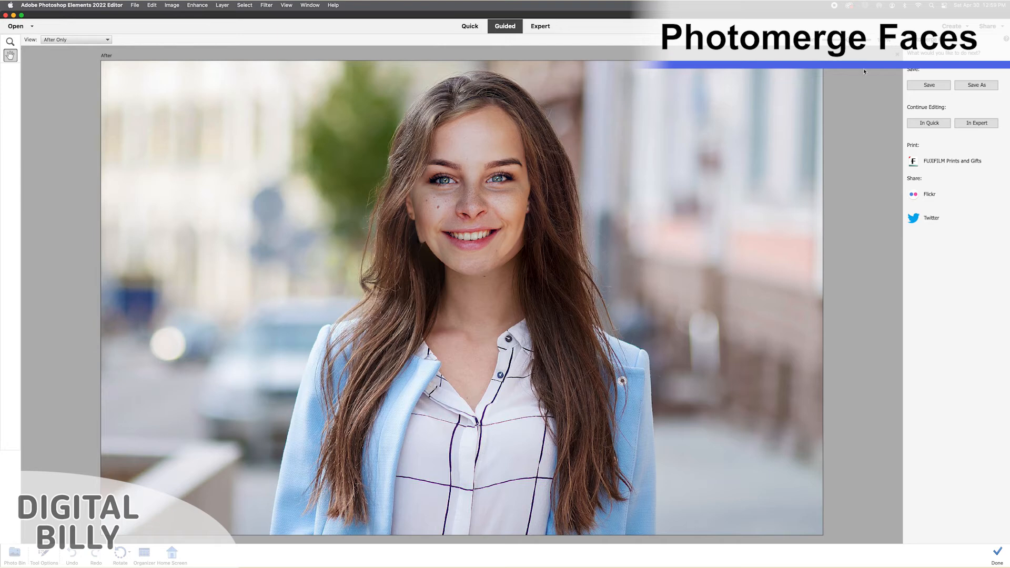
left_click(972, 122)
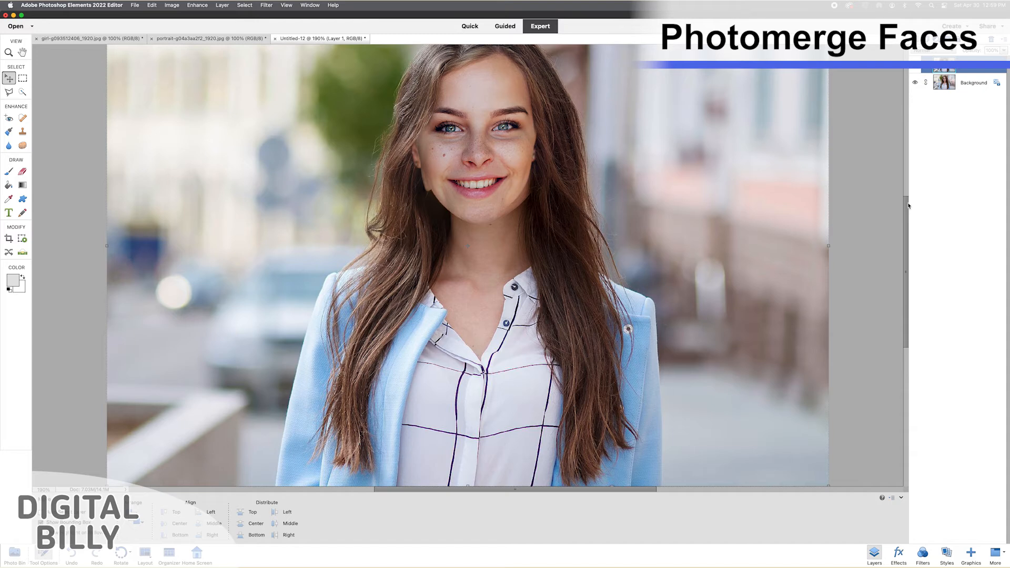
left_click_drag(909, 205, 904, 185)
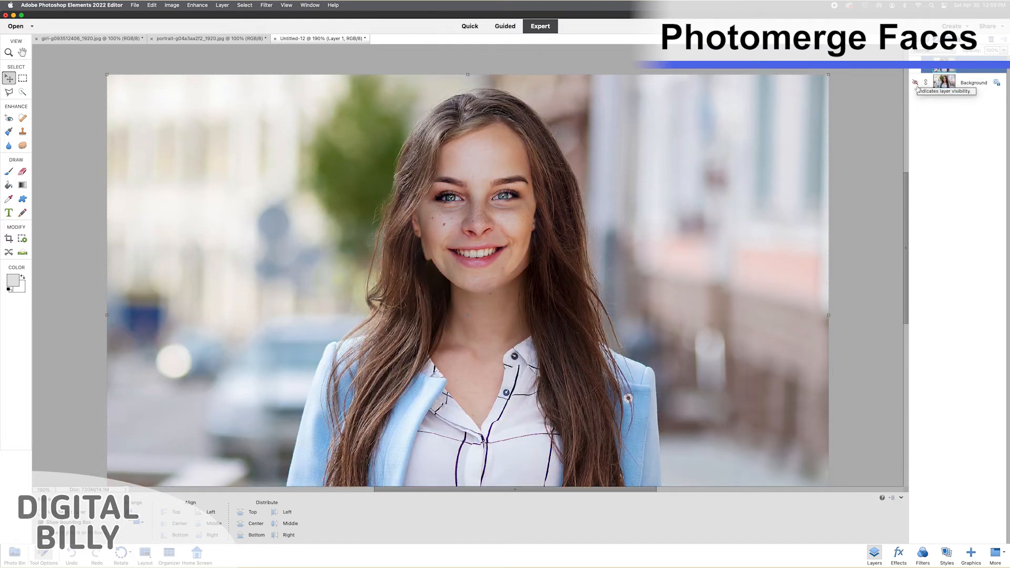
left_click(916, 70)
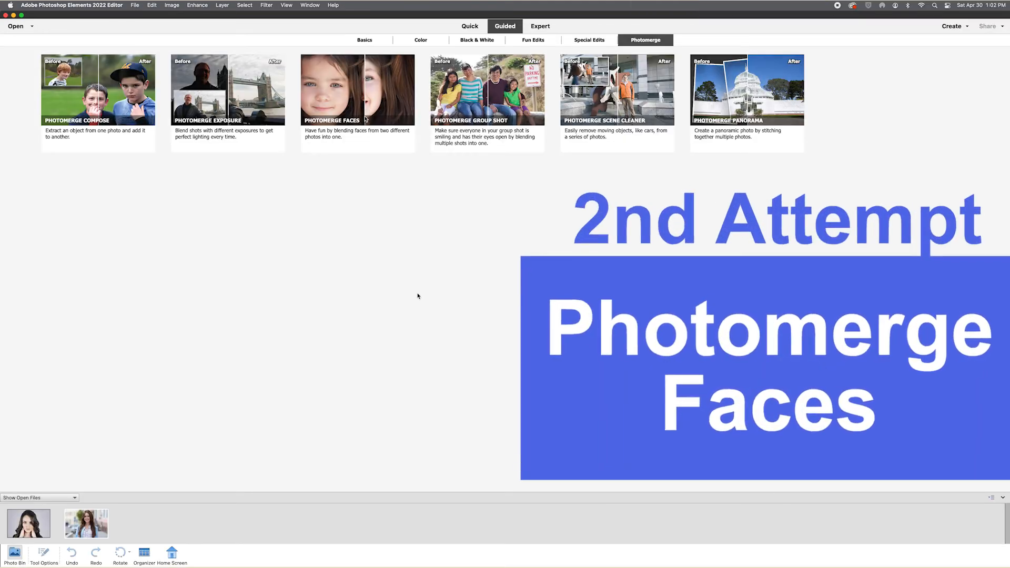
Step: Restart Photomerge Faces with the blue-jacket portrait as the Final image, and align both faces by eyes and mouth
left_click(364, 115)
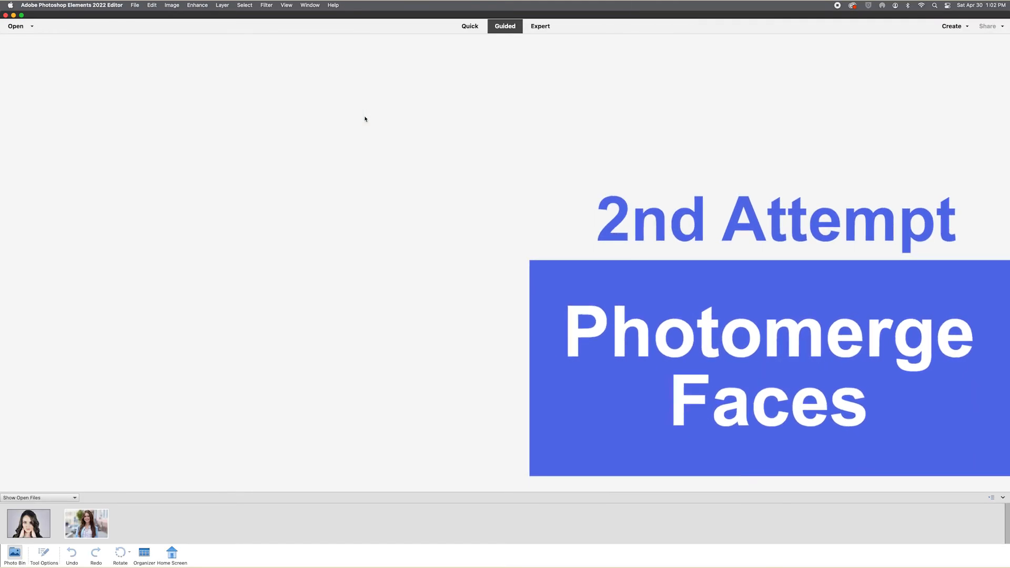
left_click_drag(102, 532, 627, 314)
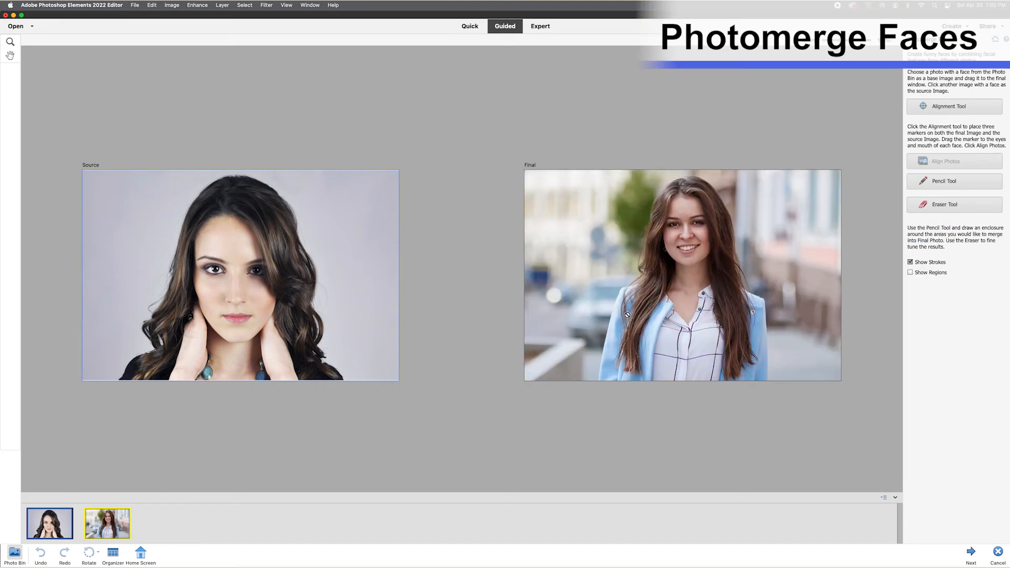
left_click(941, 107)
mouse_move(212, 255)
left_mouse_down()
mouse_move(215, 270)
mouse_move(257, 272)
mouse_move(236, 319)
left_mouse_up()
left_click_drag(651, 255, 675, 225)
mouse_move(714, 254)
left_mouse_down()
mouse_move(698, 228)
mouse_move(687, 250)
left_mouse_up()
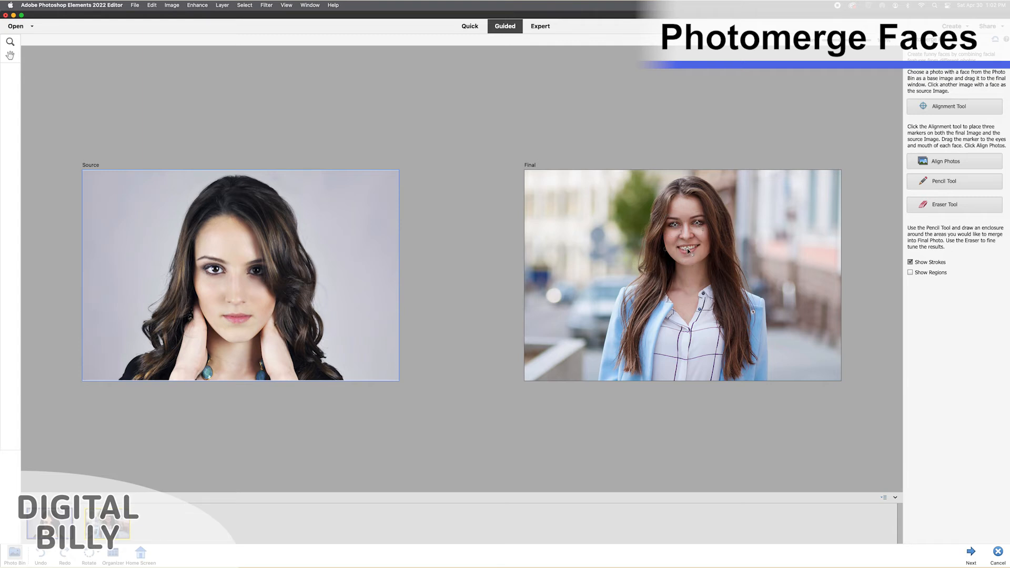
left_click(919, 162)
Step: Draw a Pencil Tool enclosure around the dark-haired woman's eyes, nose and mouth in the Source photo
left_click(934, 180)
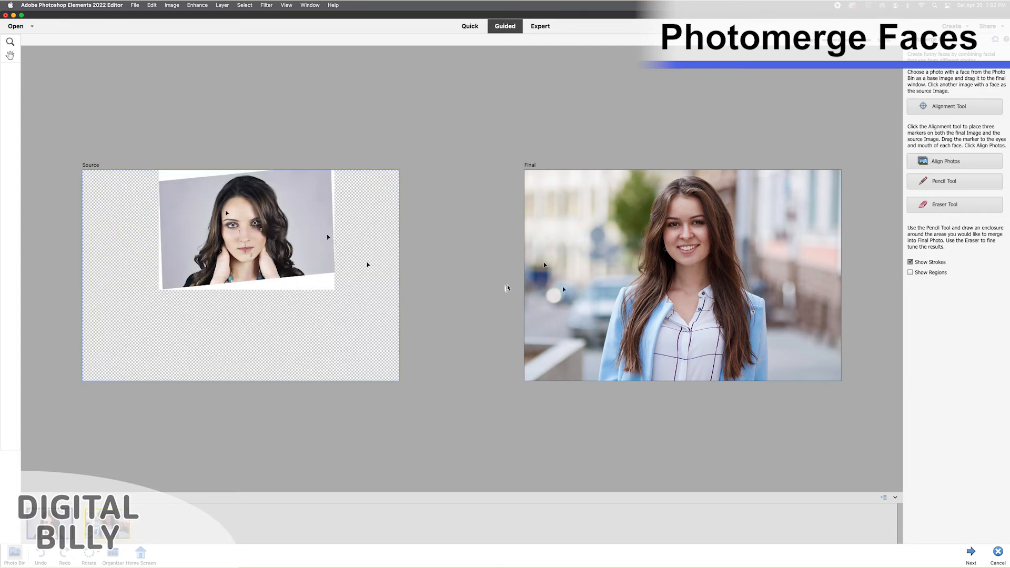
mouse_move(241, 220)
left_mouse_down()
mouse_move(230, 221)
mouse_move(233, 246)
mouse_move(257, 232)
mouse_move(238, 218)
left_mouse_up()
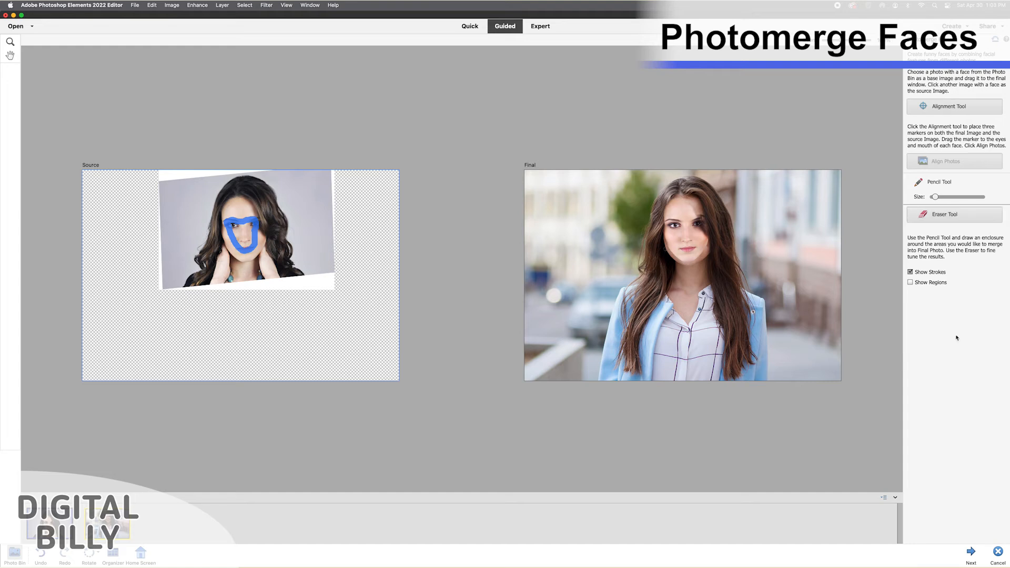
mouse_move(227, 226)
left_mouse_down()
mouse_move(242, 253)
mouse_move(260, 243)
mouse_move(252, 216)
mouse_move(236, 215)
left_mouse_up()
Step: Finish the second face merge, open it in Expert mode, and toggle the visibility of its two layers
left_click(970, 550)
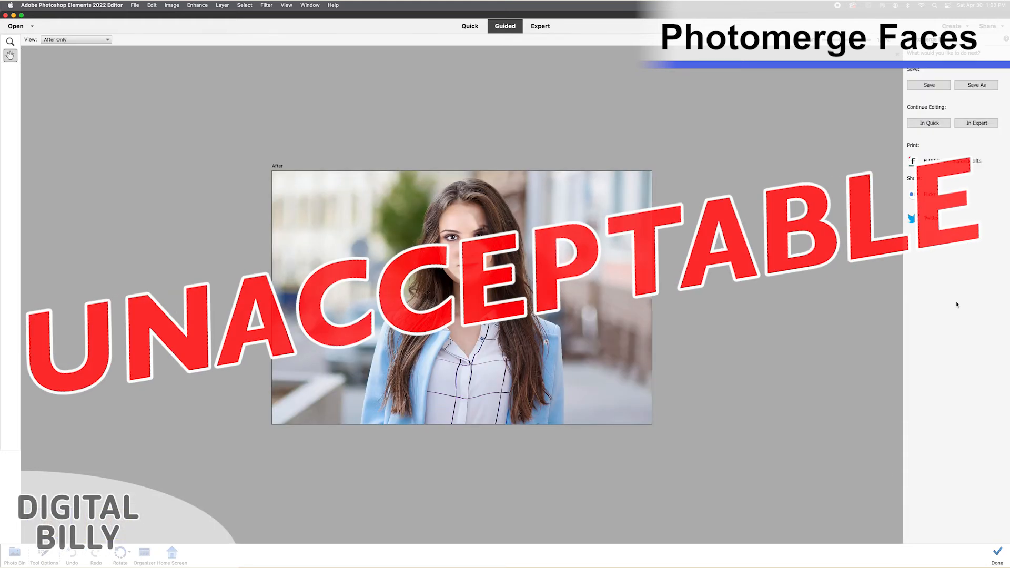
left_click(968, 124)
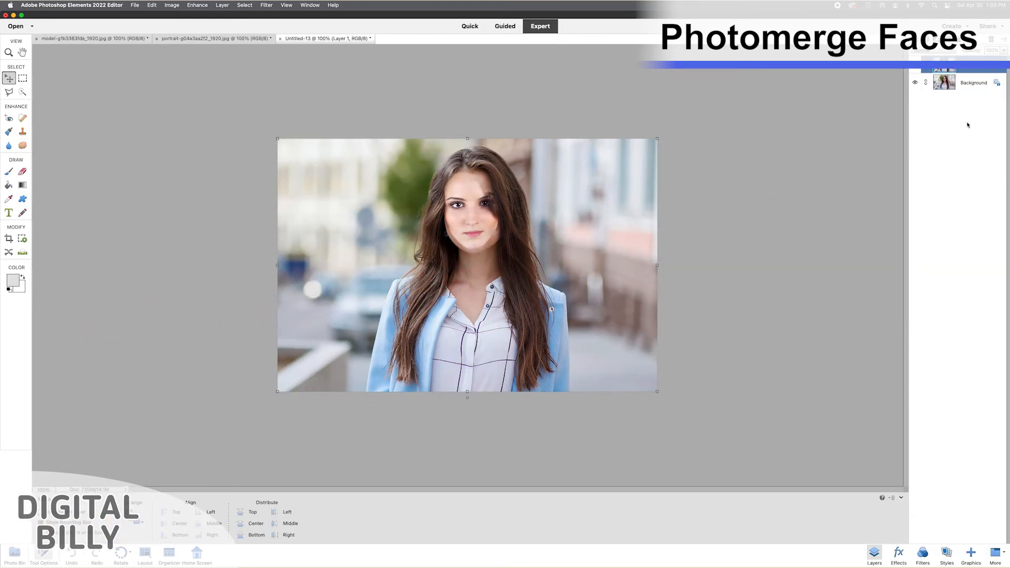
left_click(915, 83)
left_click(915, 71)
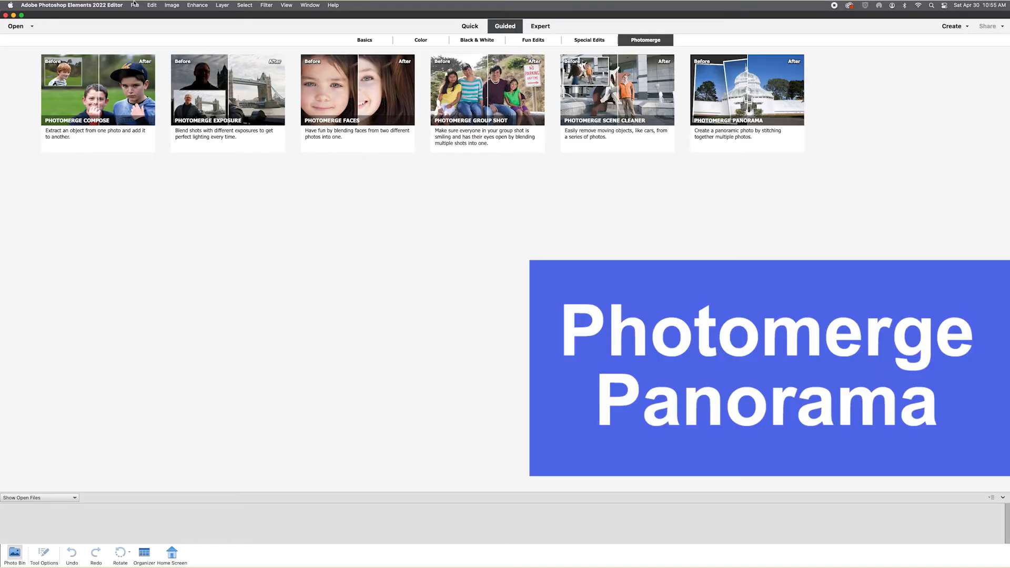
Step: Open IMG_9969.JPG, IMG_9970.JPG and IMG_9971.JPG from the Catalina B&W folder
left_click(135, 6)
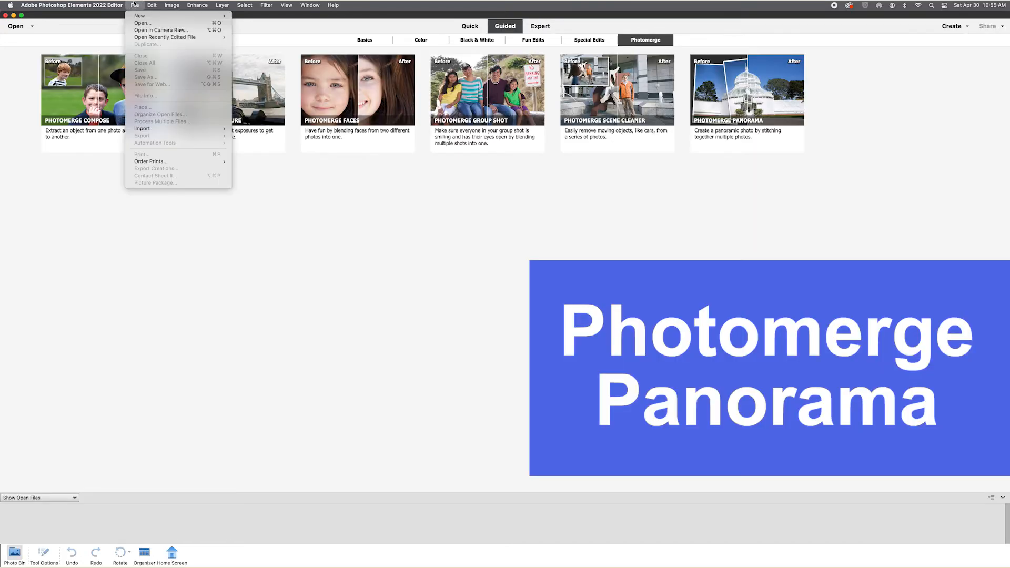
left_click(142, 23)
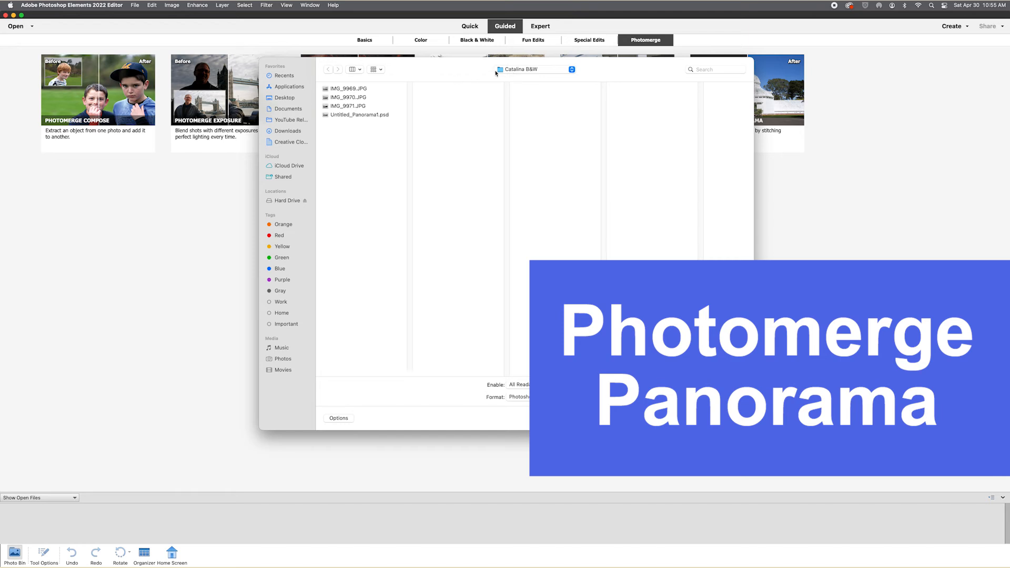
left_click(349, 89)
left_click(349, 106, "shift")
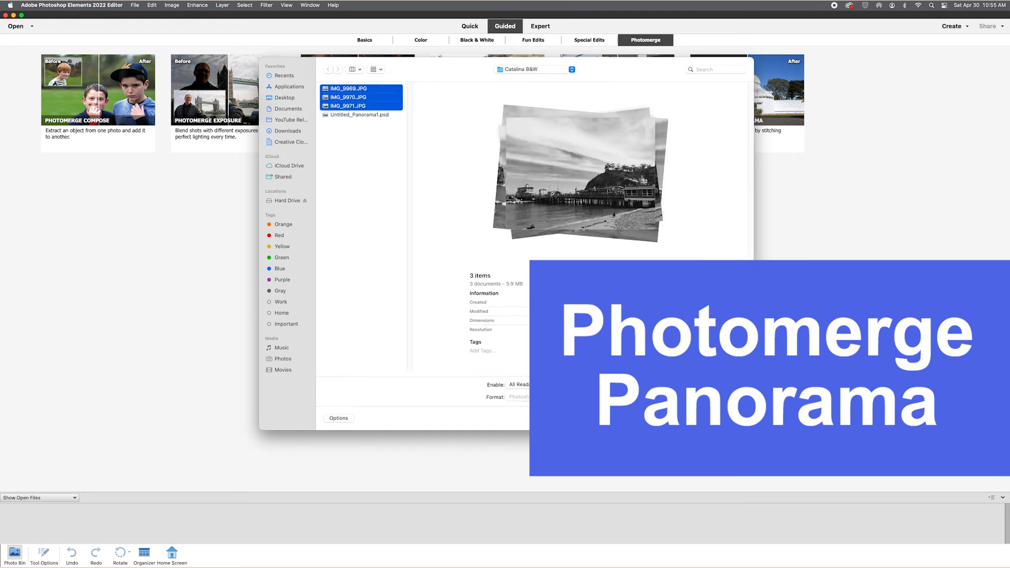
key("Return")
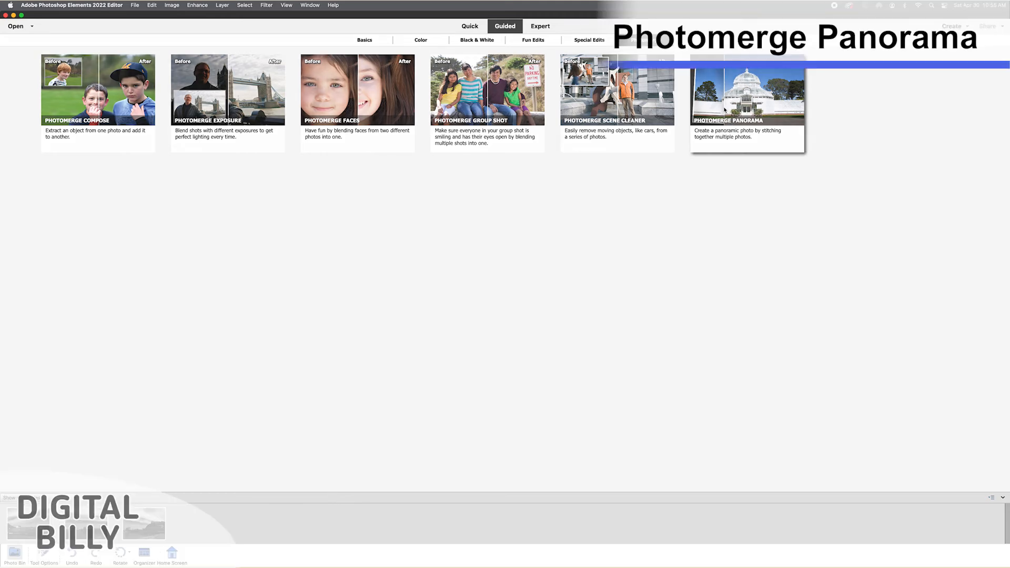
Step: Try to create a Photomerge Panorama from the opened harbor photos with the Auto Panorama layout
left_click(724, 110)
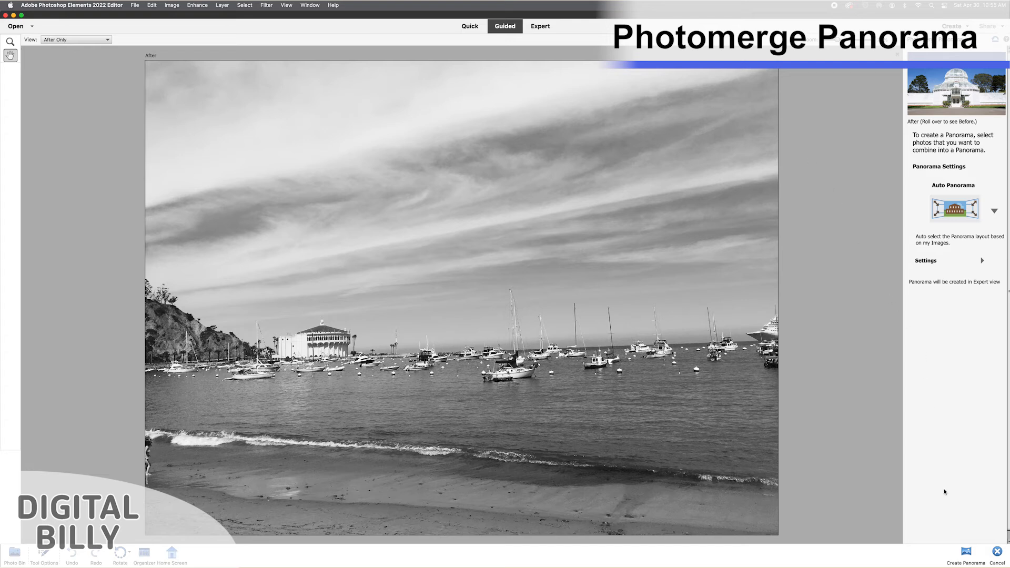
left_click(965, 552)
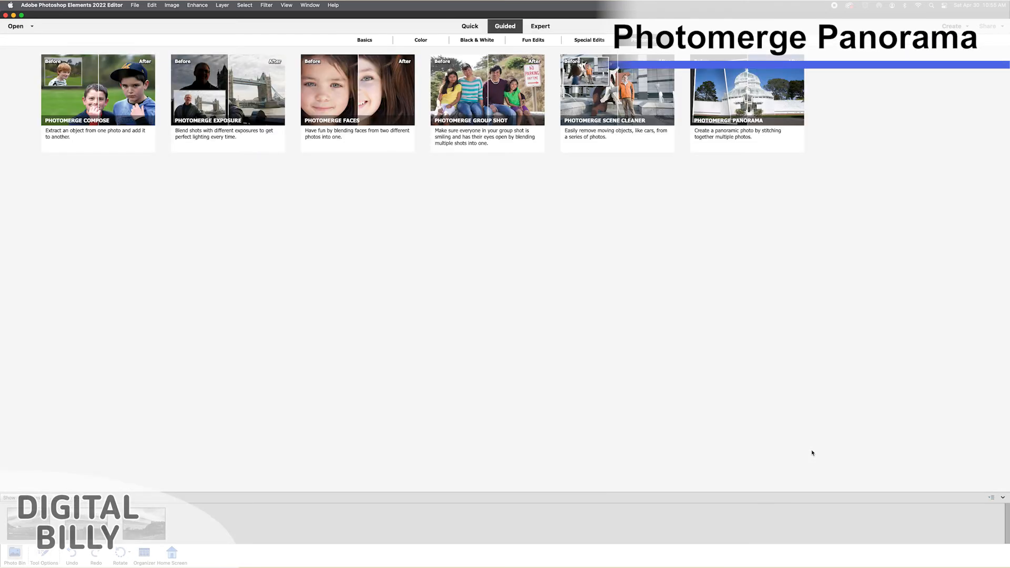
Step: Examine the three open harbor photos one after another in Expert mode
left_click(538, 26)
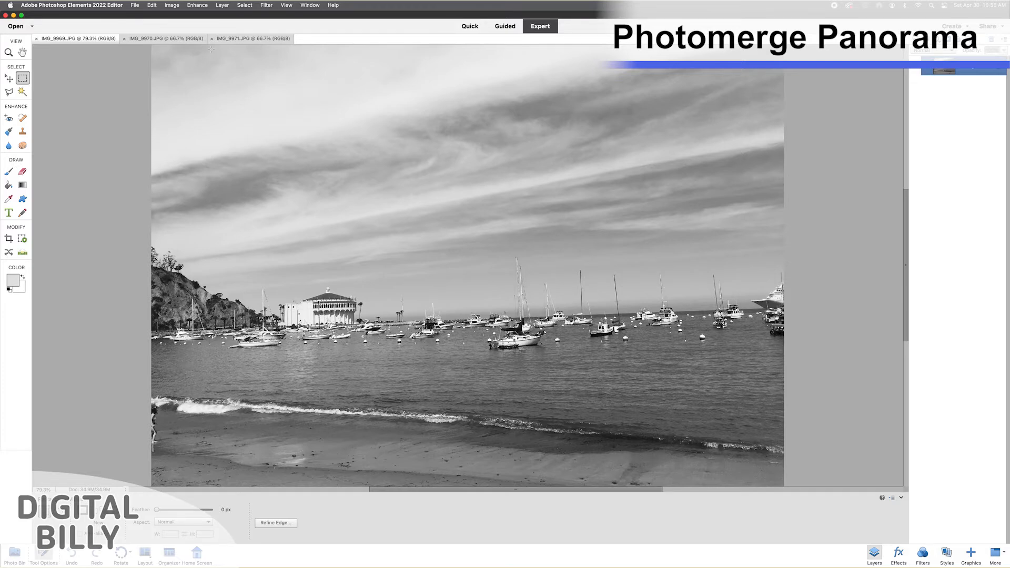
left_click(164, 38)
left_click(241, 39)
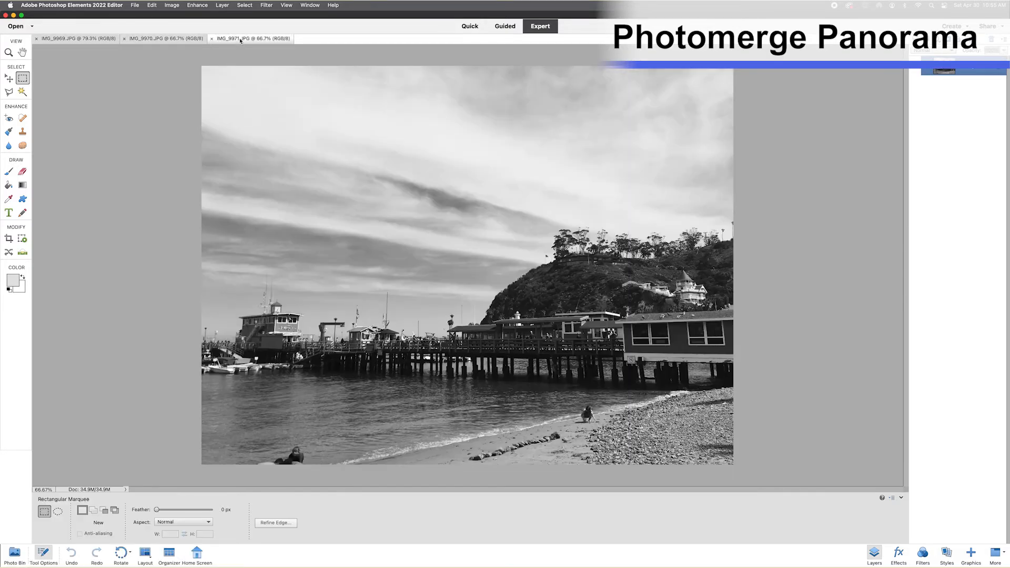
Step: Return to Guided mode, select the harbor photos in the Photo Bin, and create a Photomerge Panorama from them
left_click(504, 27)
left_click(141, 536, "super")
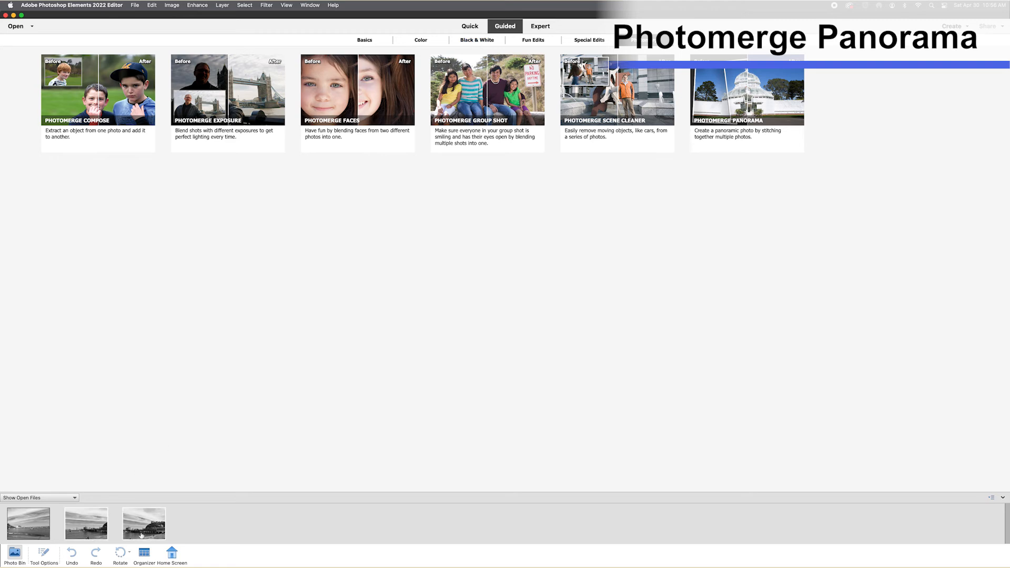
left_click(745, 96)
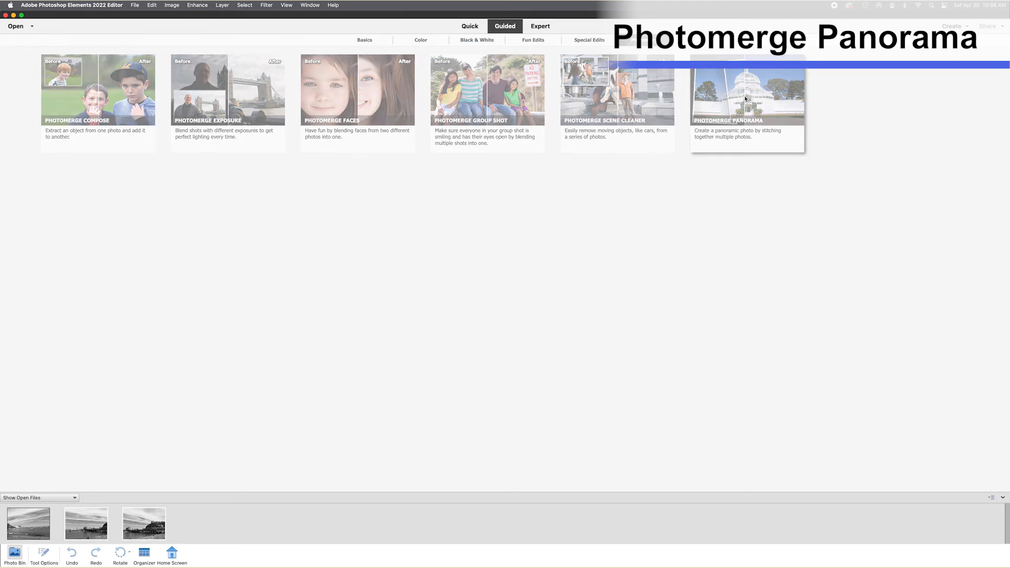
left_click(970, 556)
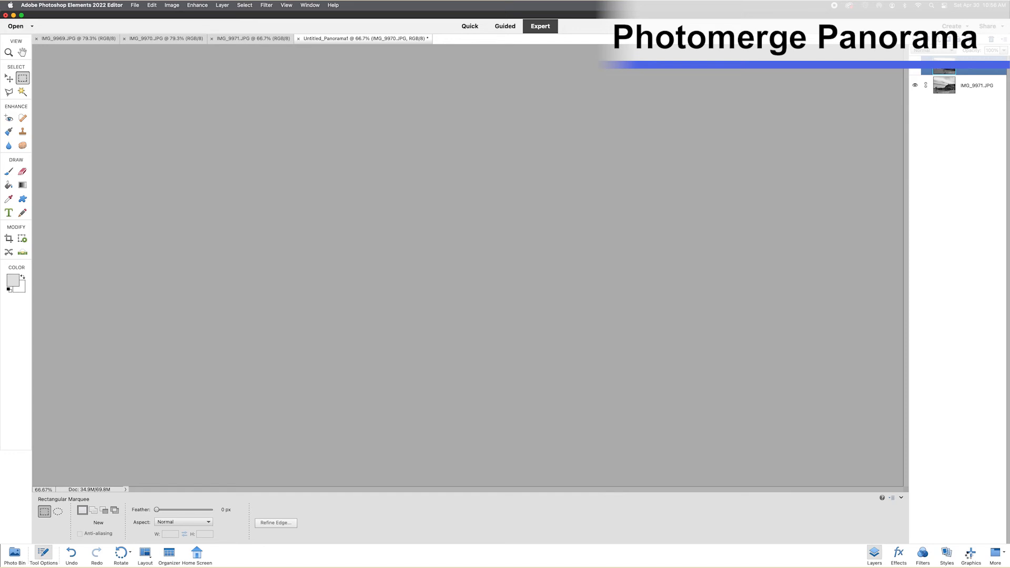
Step: Automatically fill the empty edges of the harbor panorama, show it in Expert mode, and clear the active selection
left_click(530, 296)
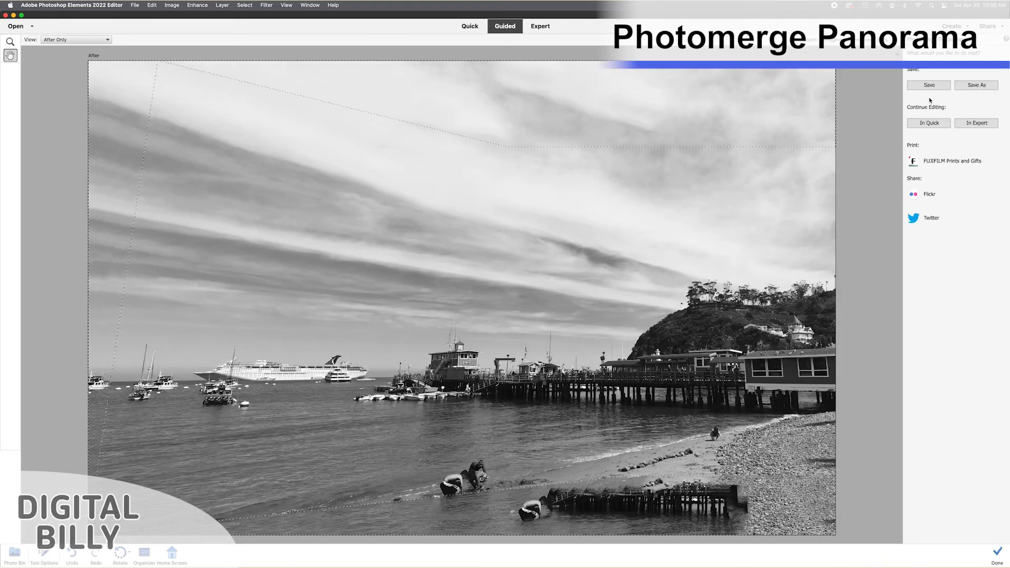
left_click(541, 27)
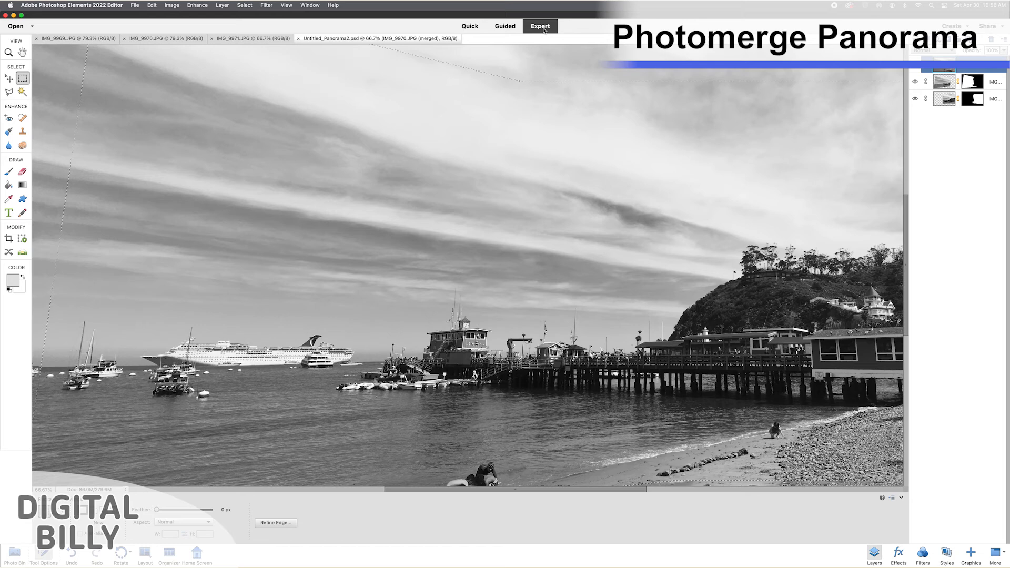
key("super+minus")
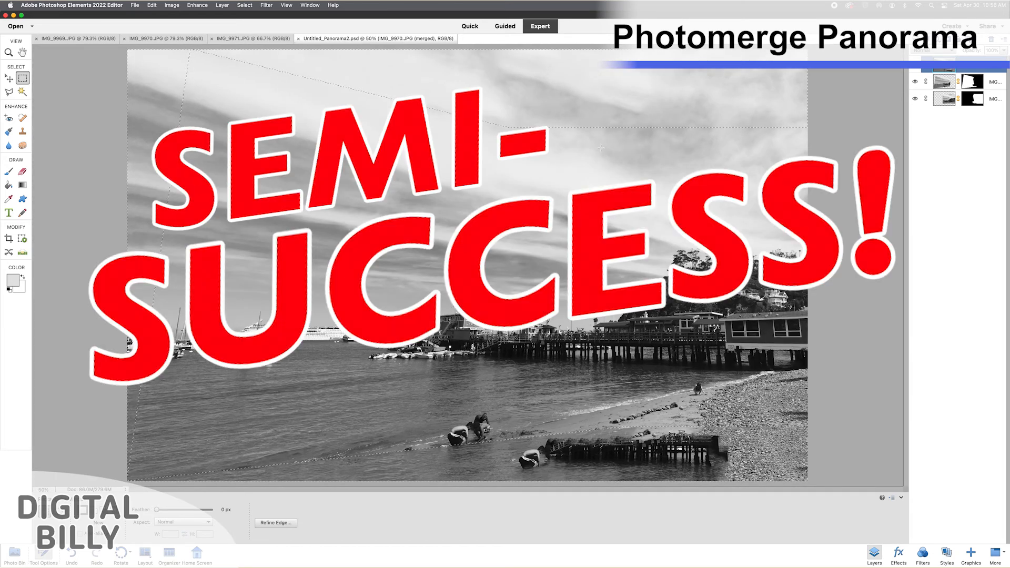
key("super+d")
Step: Compare the merged panorama layer with the two masked photo layers by toggling their visibility one at a time
left_click(916, 81)
left_click(915, 99)
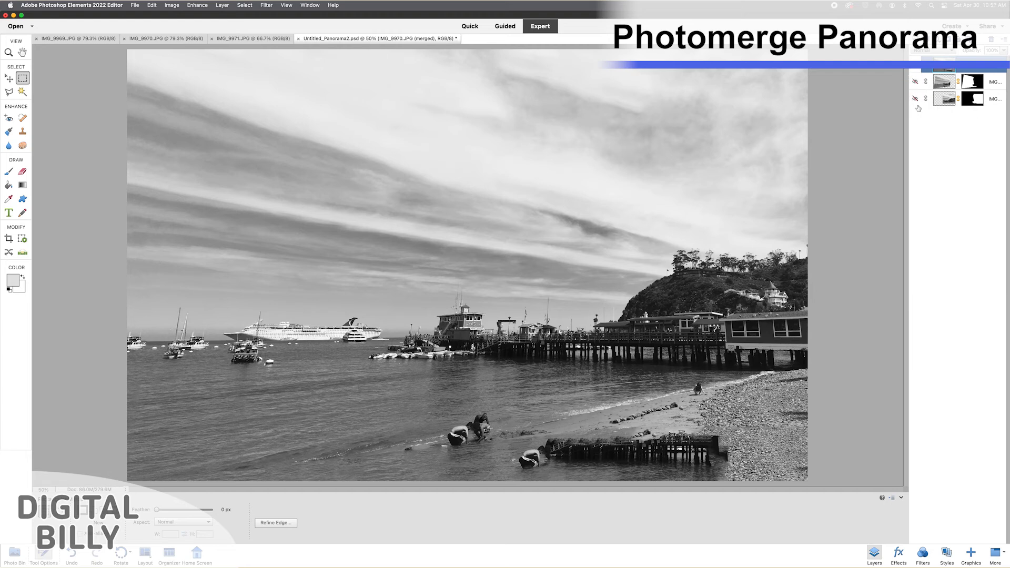
left_click(916, 69)
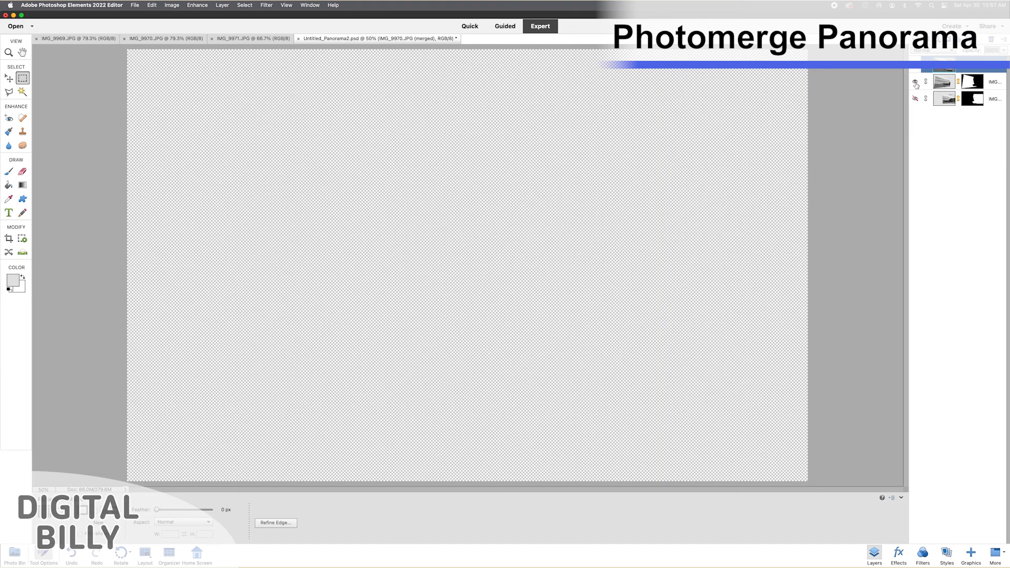
left_click(916, 82)
left_click(915, 82)
left_click(916, 99)
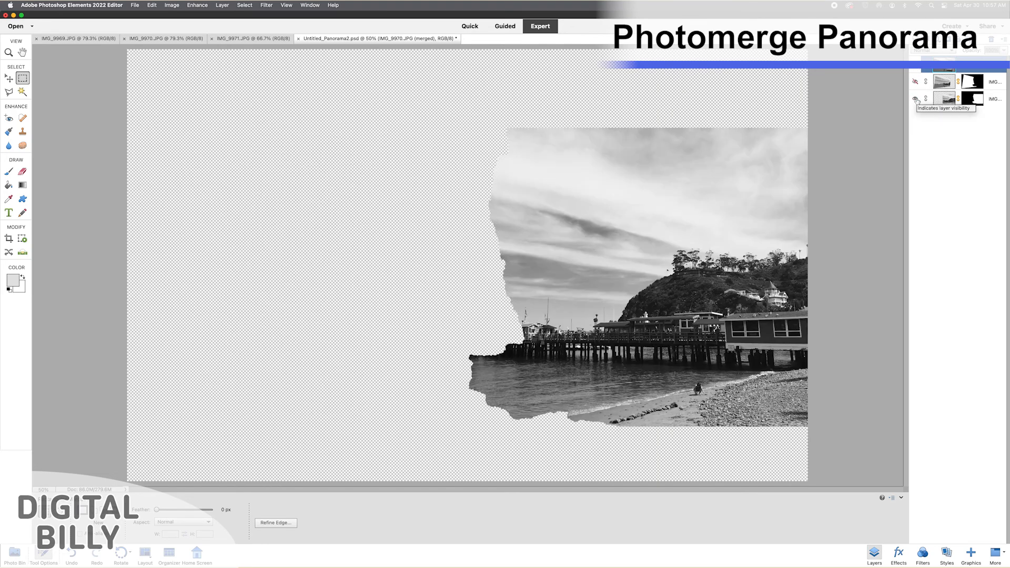
left_click(915, 81)
left_click(916, 82)
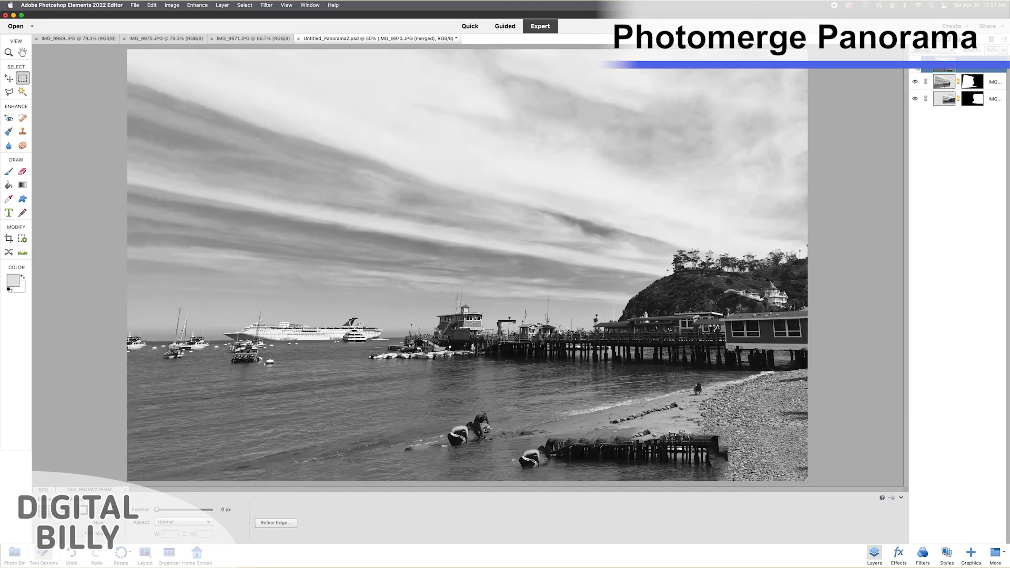
left_click(915, 98)
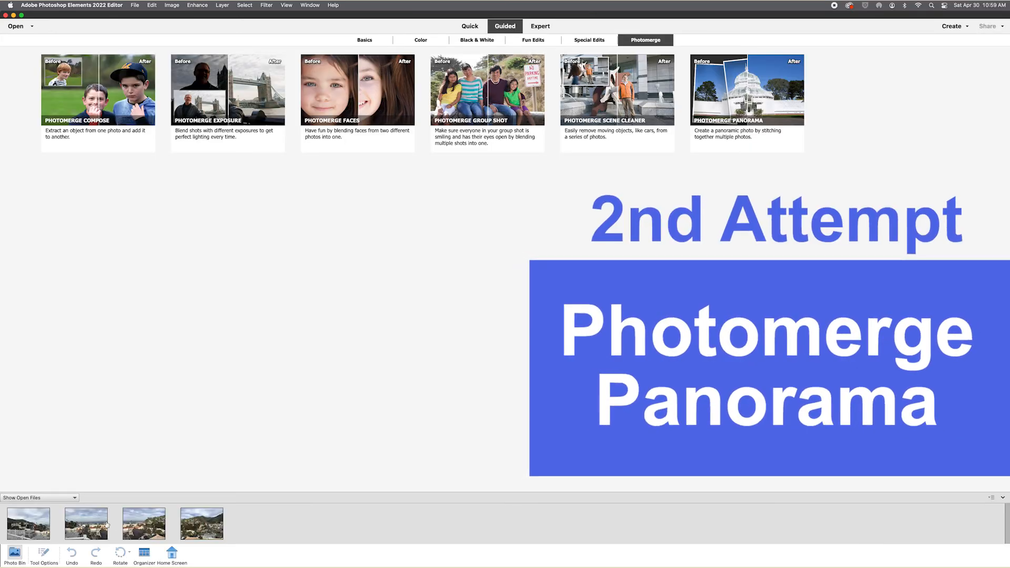
Step: Try to create a Photomerge Panorama from the four open hillside town photos
left_click(732, 106)
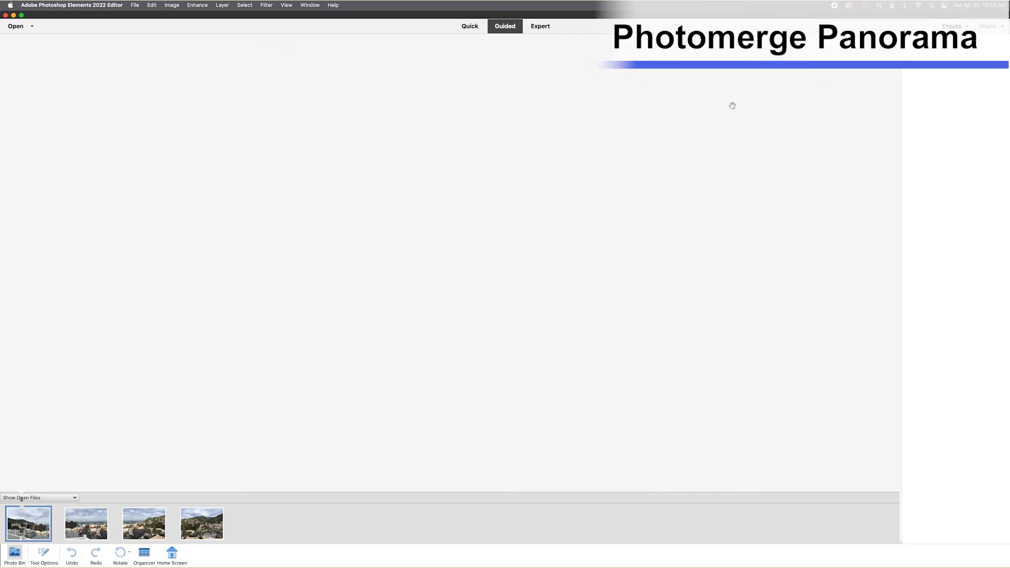
left_click(966, 552)
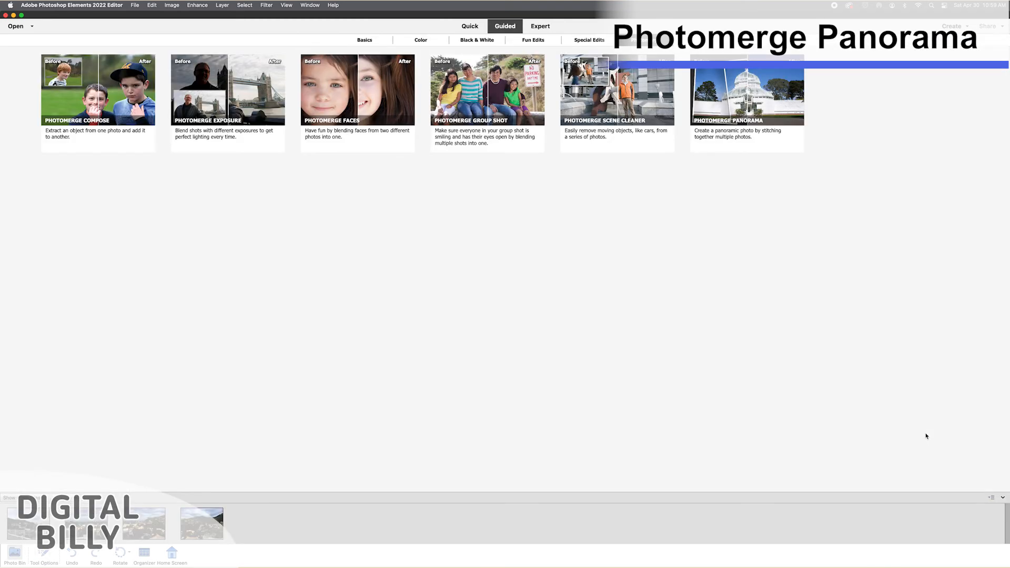
Step: Examine the open town photos IMG_0006.JPG through IMG_0009.JPG one after another in Expert mode
left_click(544, 31)
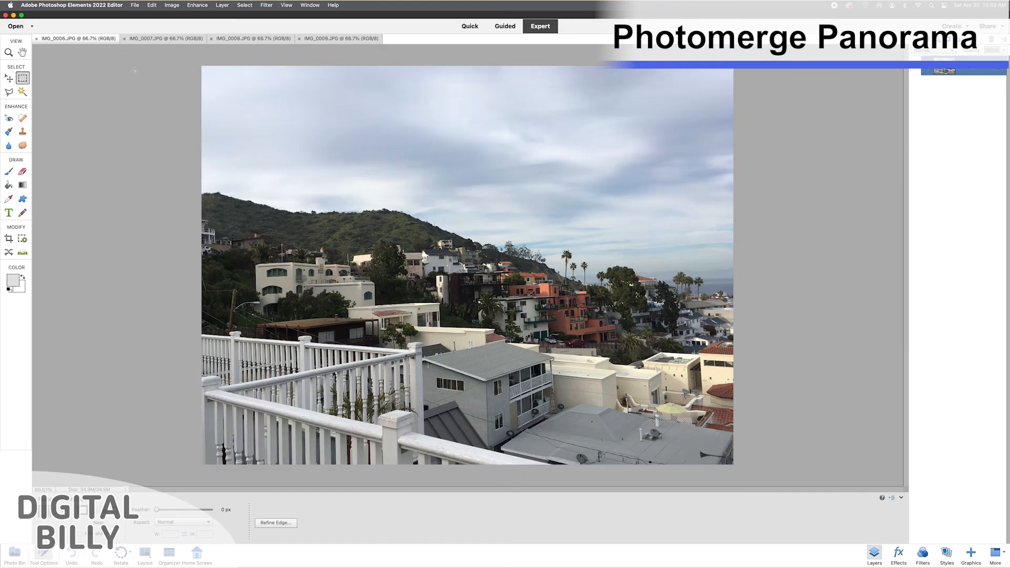
left_click(166, 39)
left_click(253, 38)
left_click(319, 40)
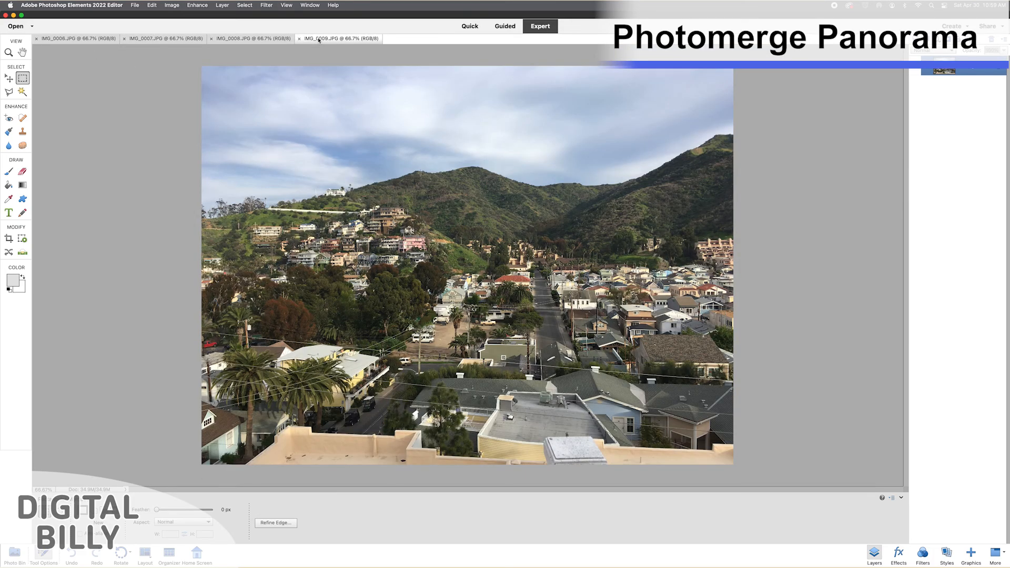
Step: Try the Photomerge Panorama guided edit on the town photos again, and check IMG_0009.JPG in Expert mode
left_click(505, 26)
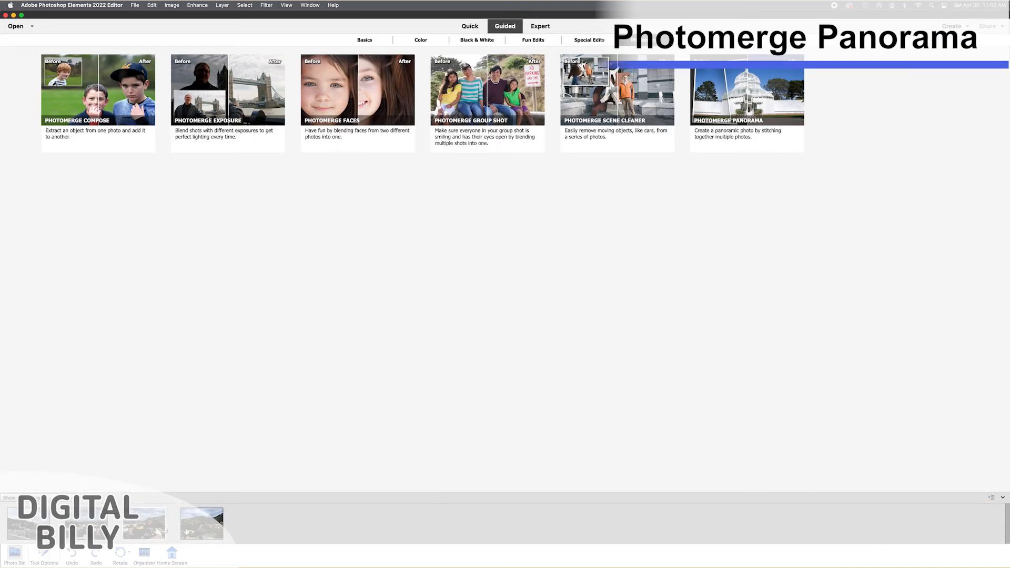
left_click(749, 99)
left_click(538, 26)
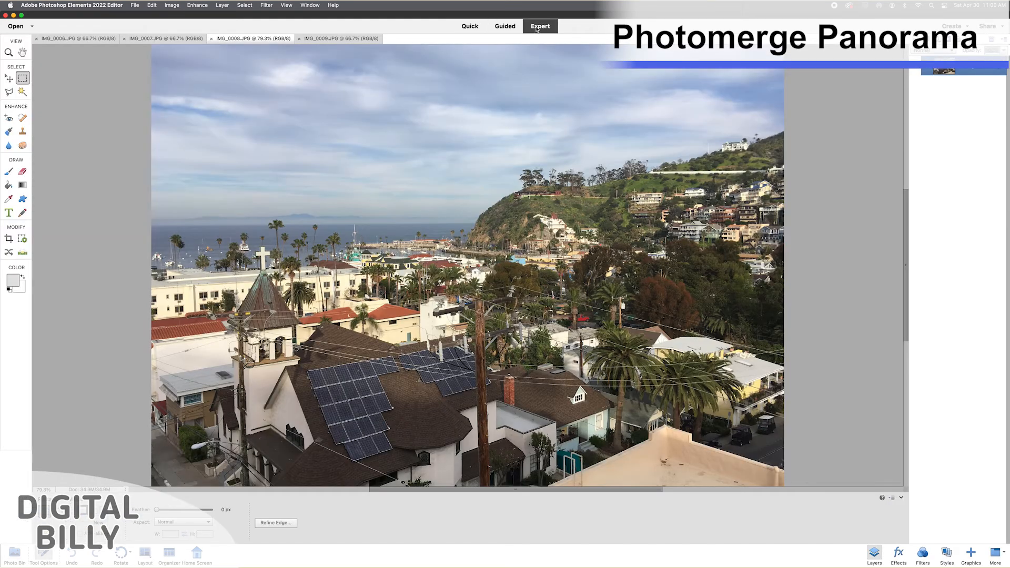
left_click(334, 38)
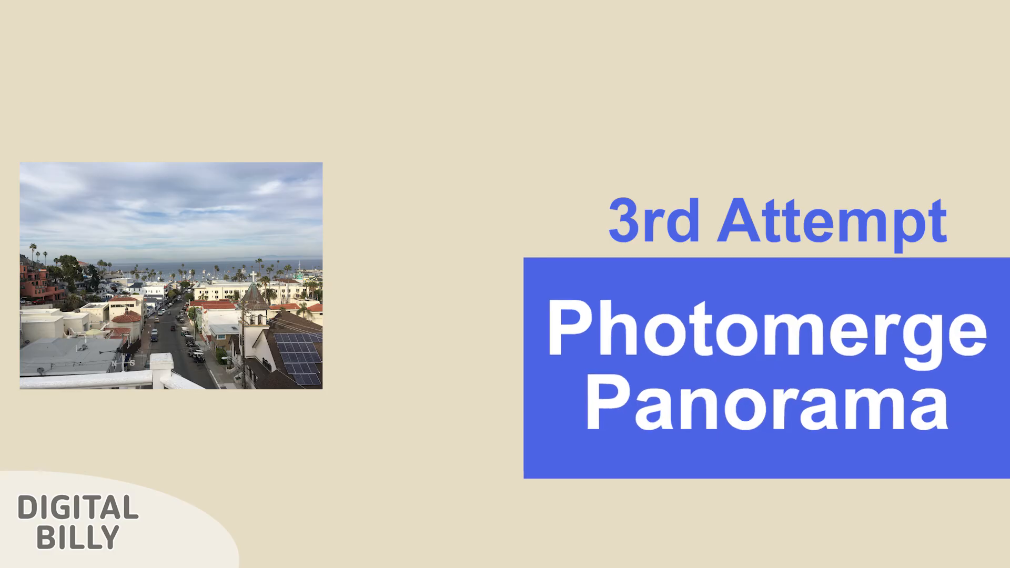